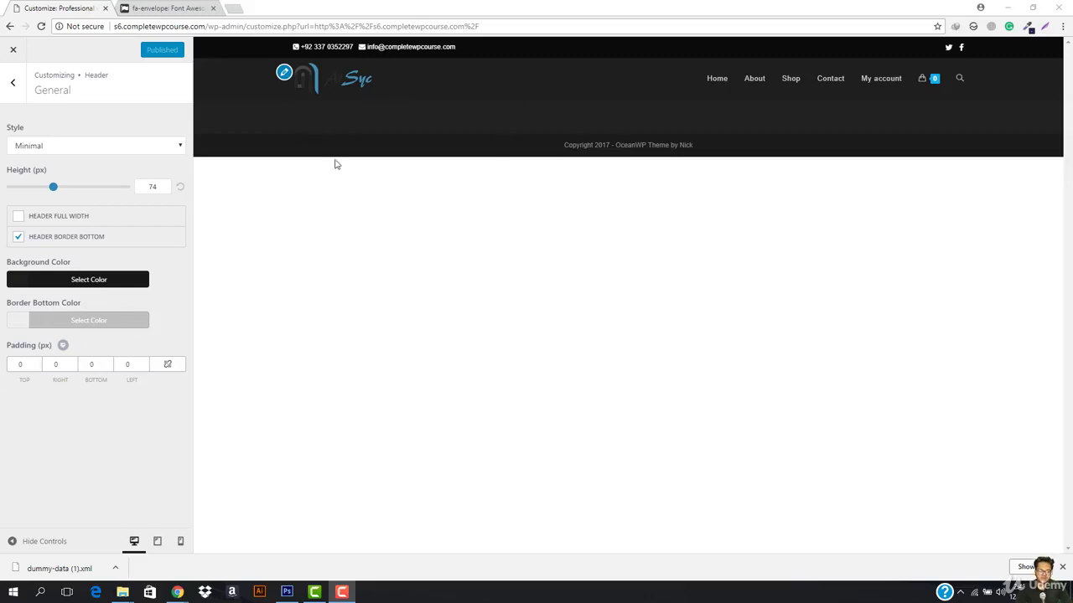
# Step: Make the header's bottom border color fully transparent with an opacity of 0 and publish the change
pyautogui.click(44, 321)
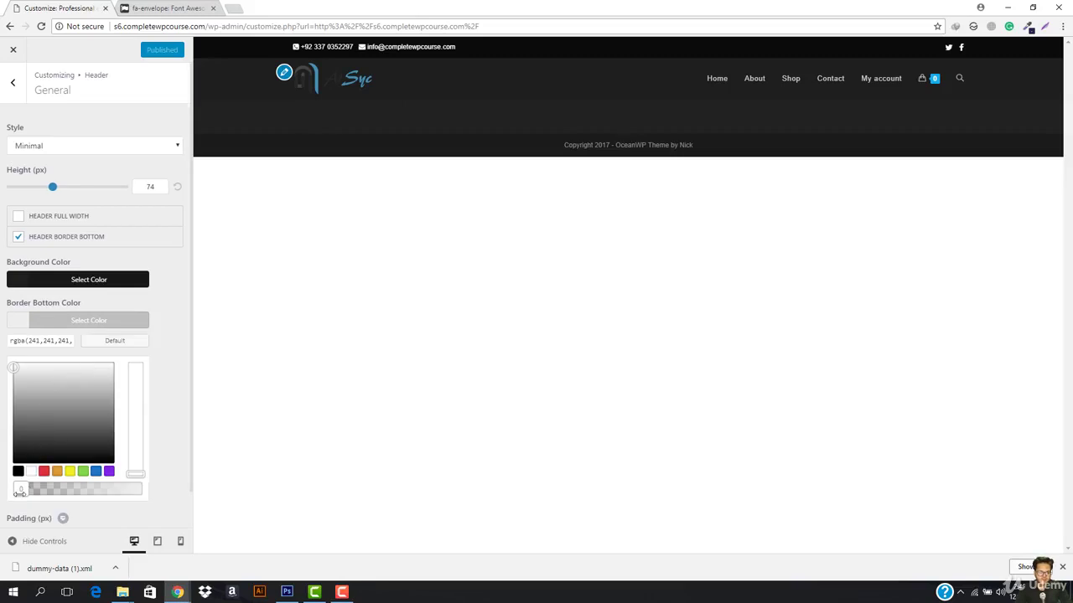
pyautogui.moveTo(20, 493); pyautogui.dragTo(1, 475)
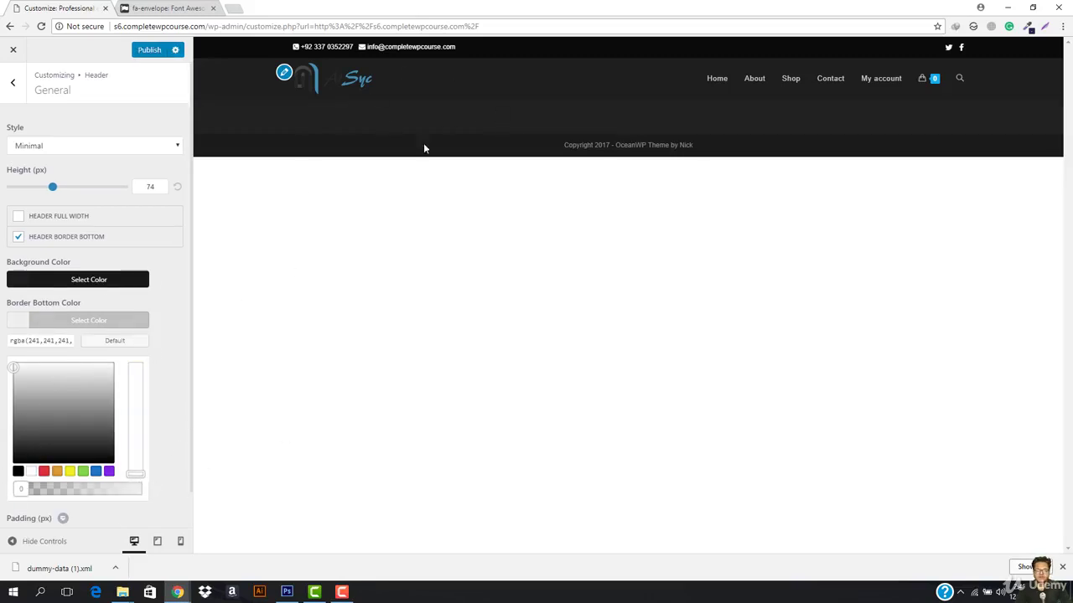
pyautogui.click(145, 50)
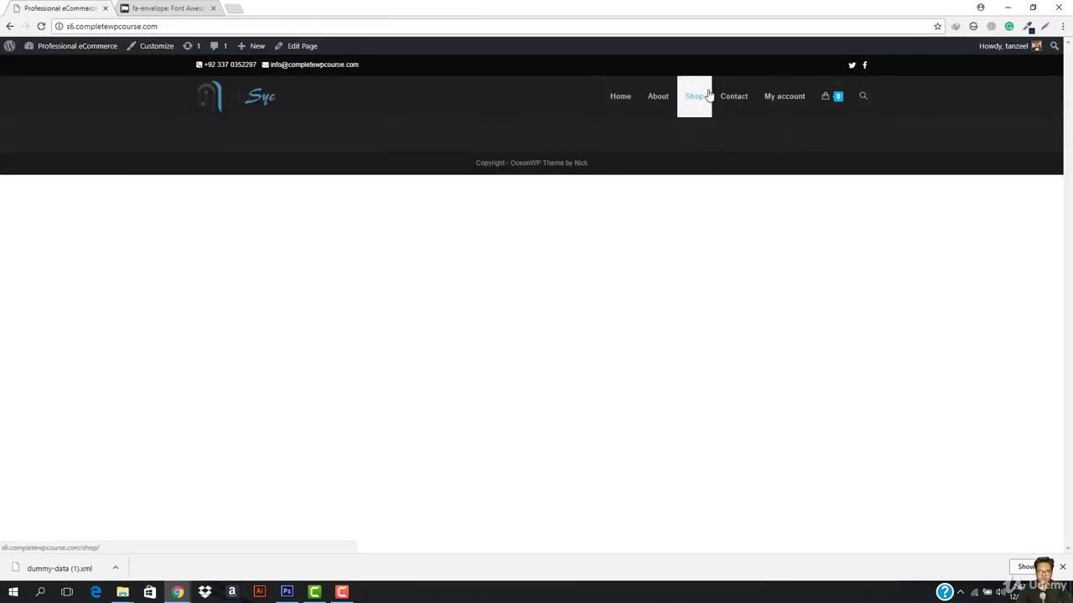
# Step: Open the Shop page of the live site and review its header and product listing down to the footer
pyautogui.click(708, 94)
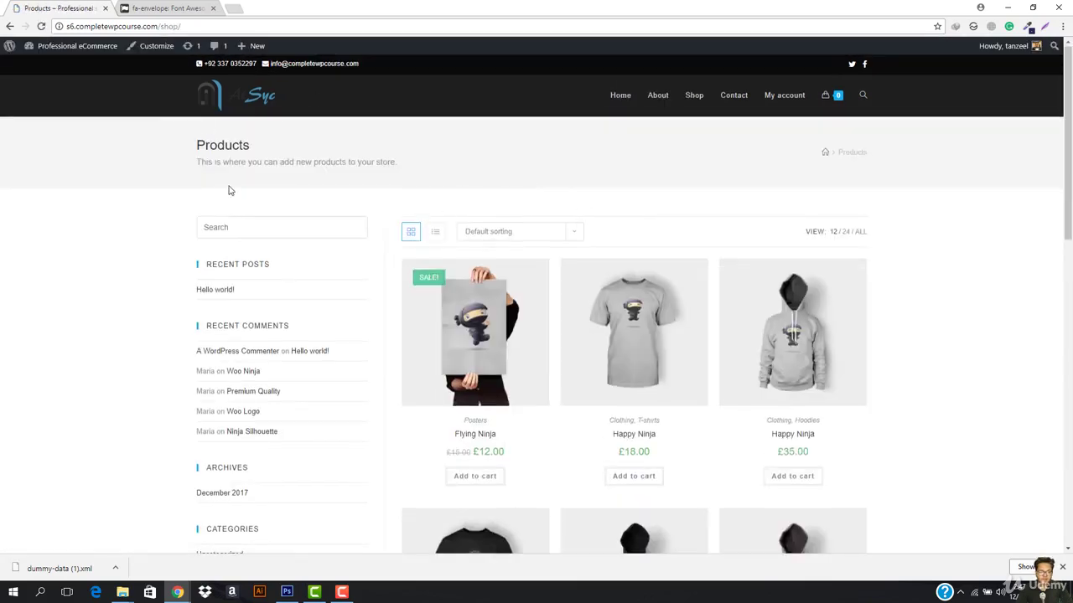
pyautogui.scroll(-3, 389, 272)
pyautogui.scroll(-4, 444, 285)
pyautogui.scroll(7, 565, 282)
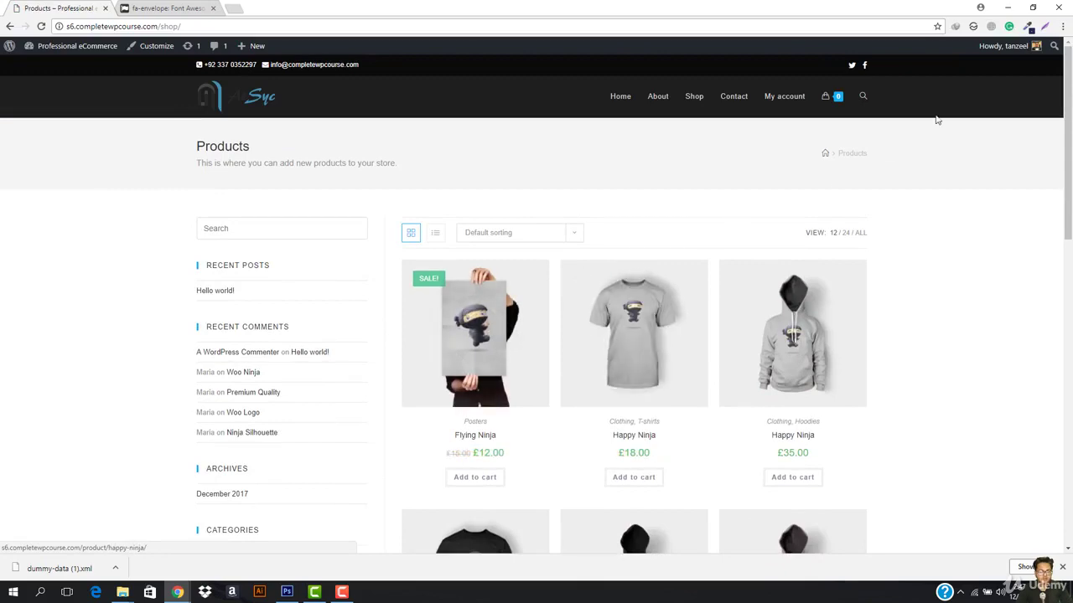
pyautogui.scroll(-8, 624, 195)
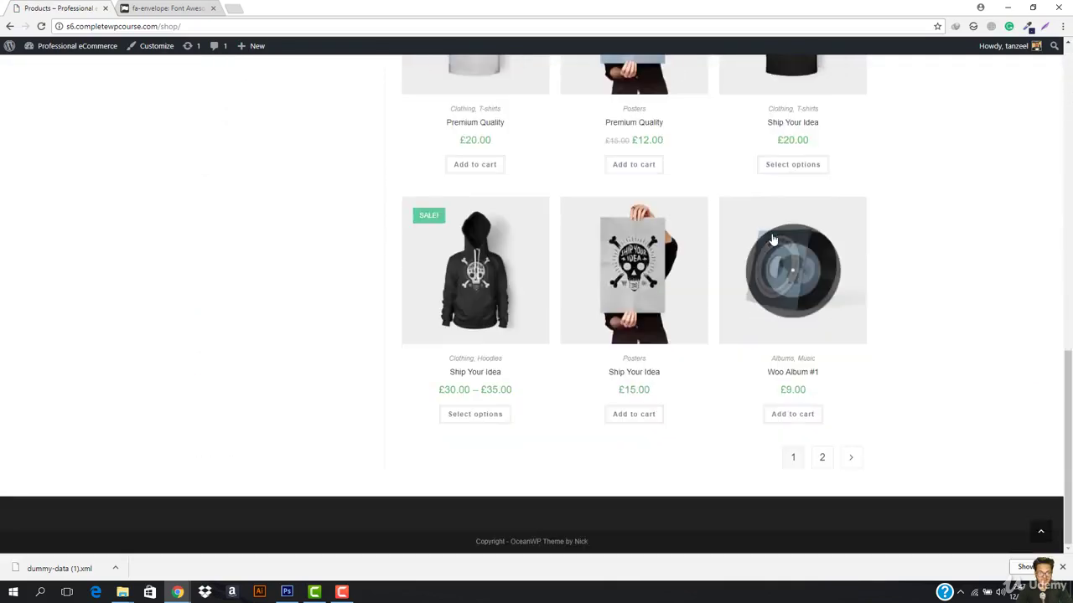
pyautogui.scroll(9, 625, 344)
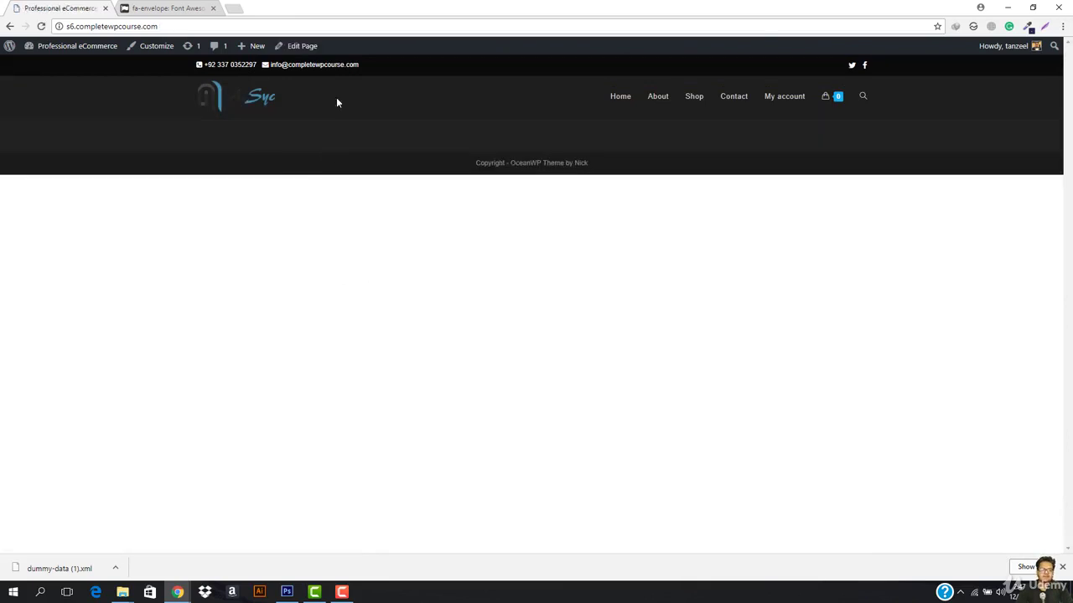
# Step: Edit the Home page with Elementor and add a new single-column section
pyautogui.click(305, 47)
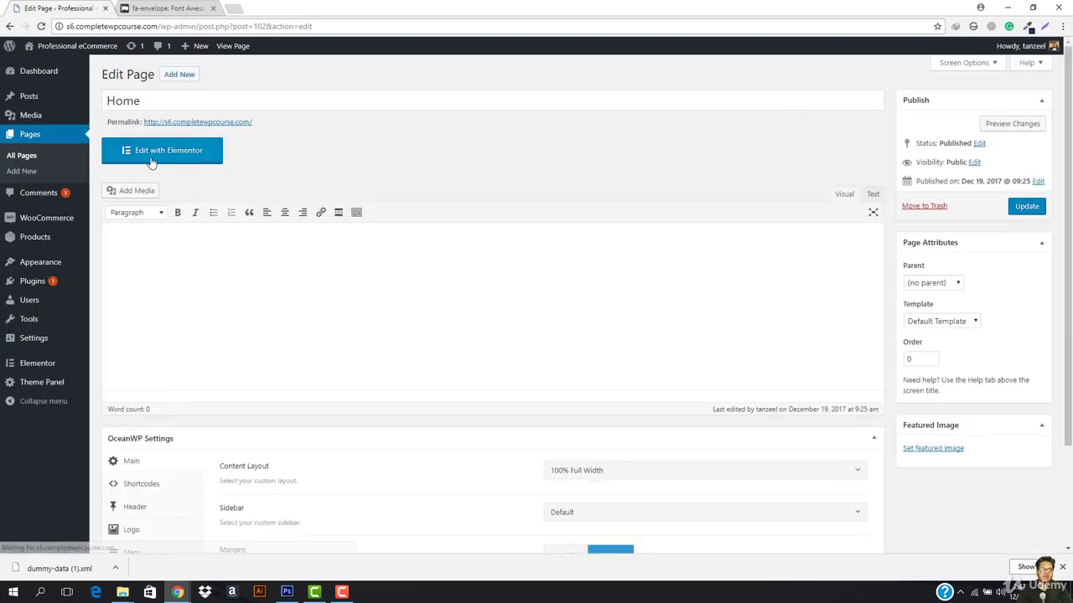
pyautogui.click(166, 150)
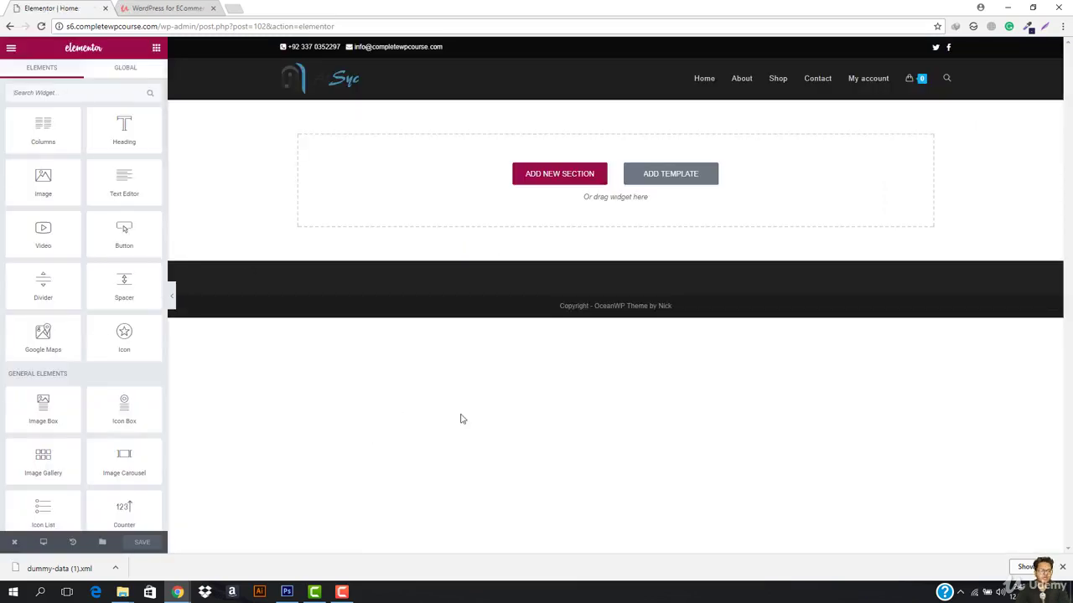
pyautogui.click(538, 177)
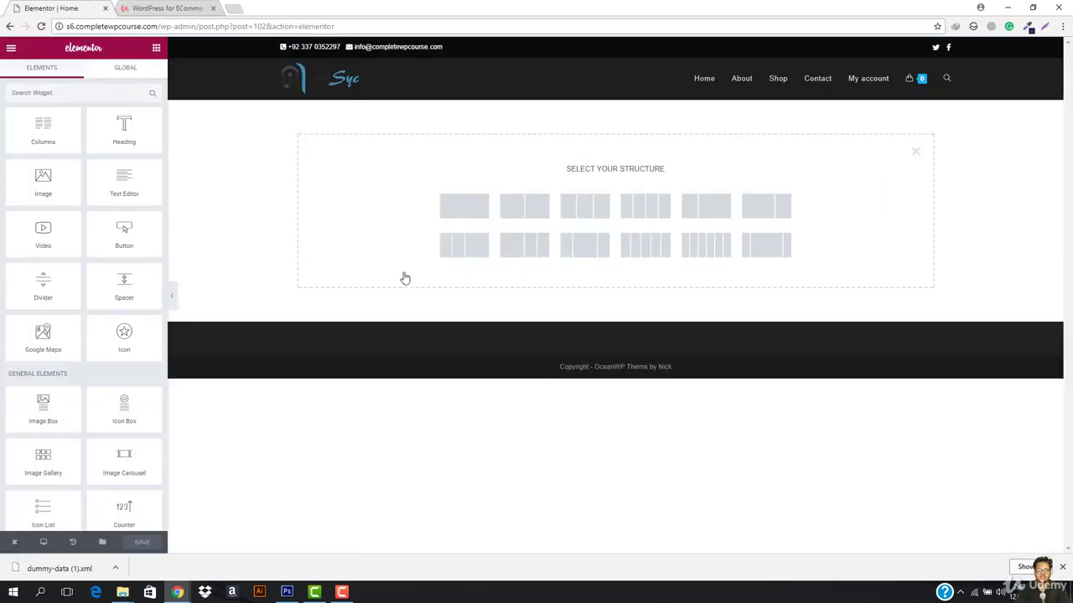
pyautogui.click(453, 212)
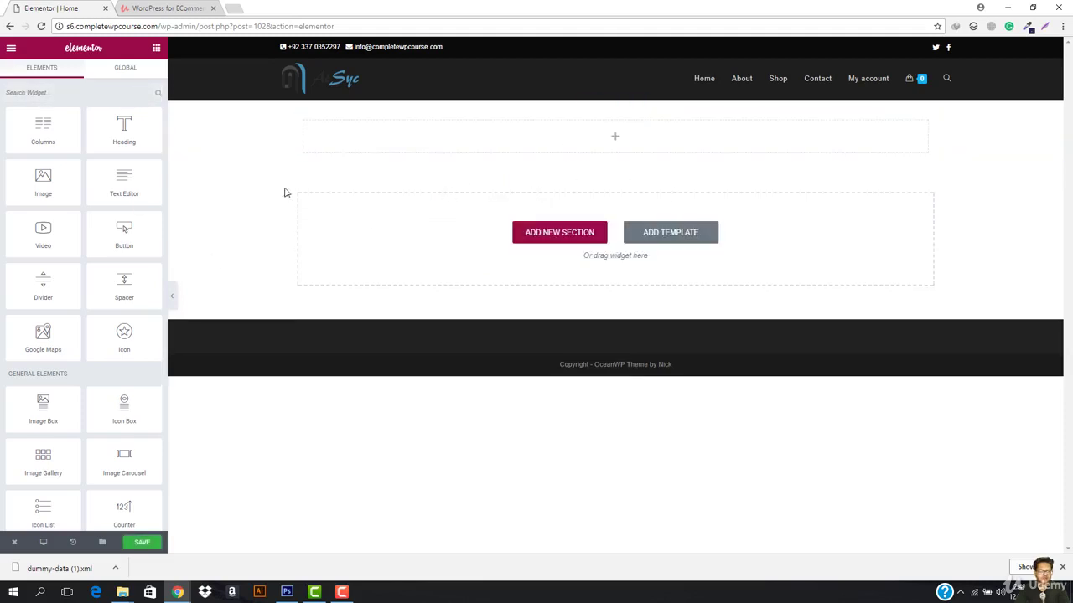
# Step: Open the unsplash.com website in a new browser tab
pyautogui.click(232, 10)
pyautogui.write('uns')
pyautogui.press('Return')
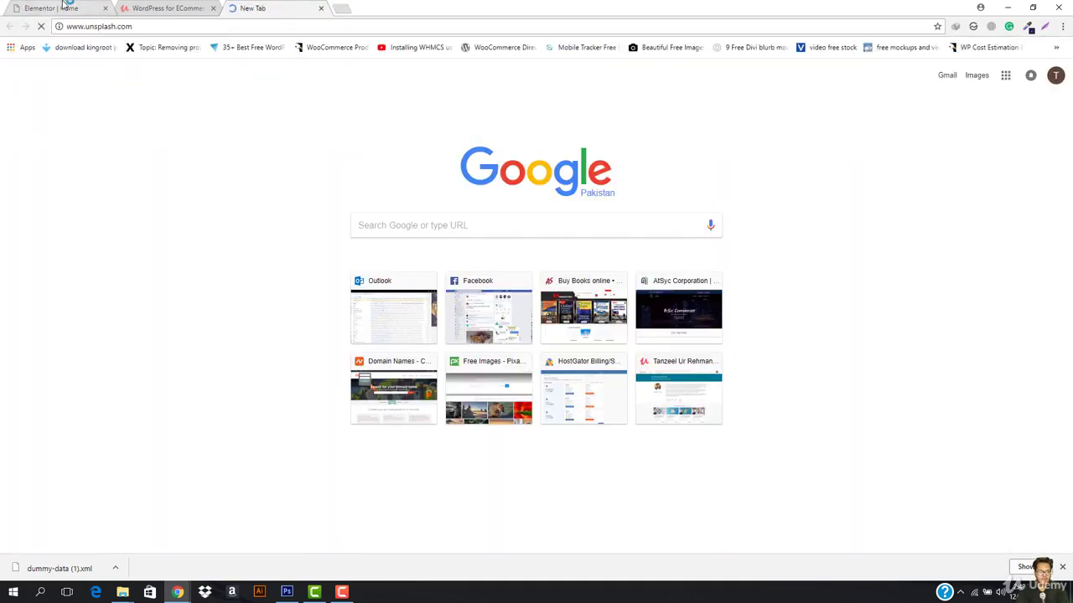
pyautogui.hotkey('ctrl', '1')
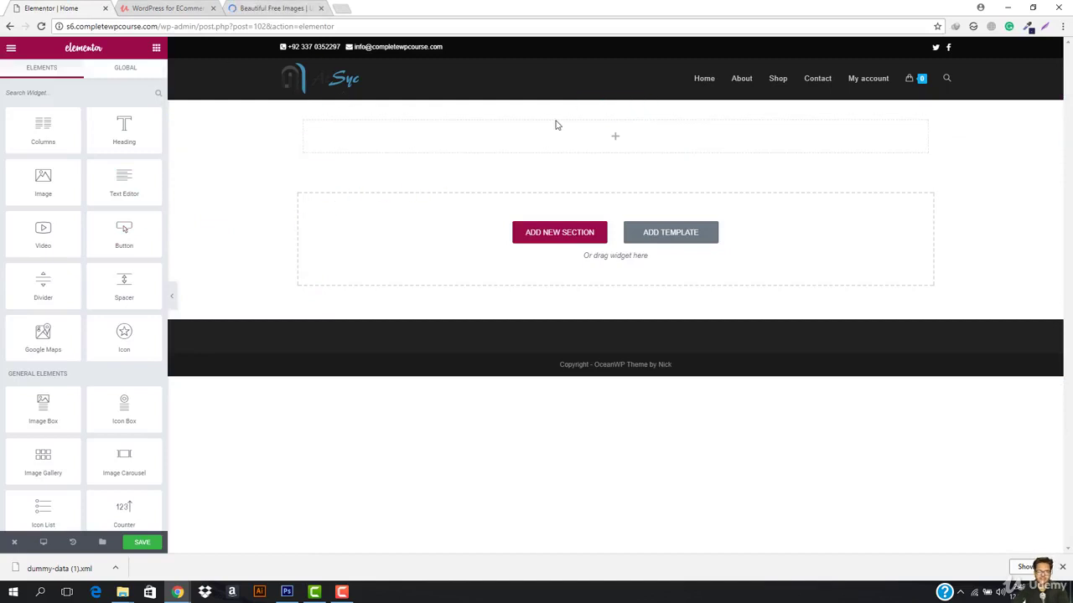
pyautogui.click(290, 6)
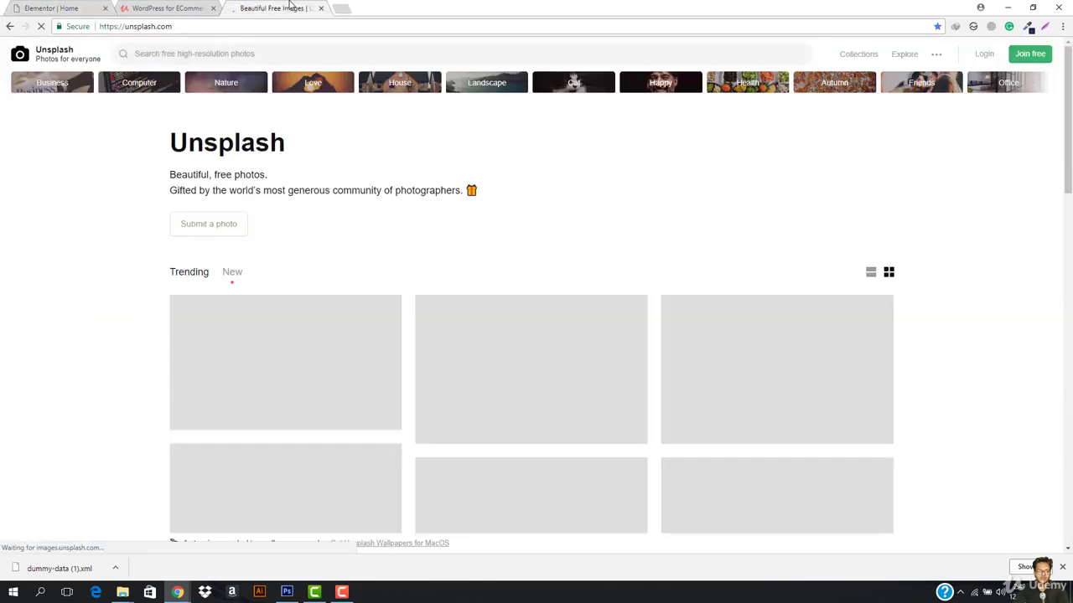
# Step: Search Unsplash for "store" photos
pyautogui.scroll(-3, 340, 369)
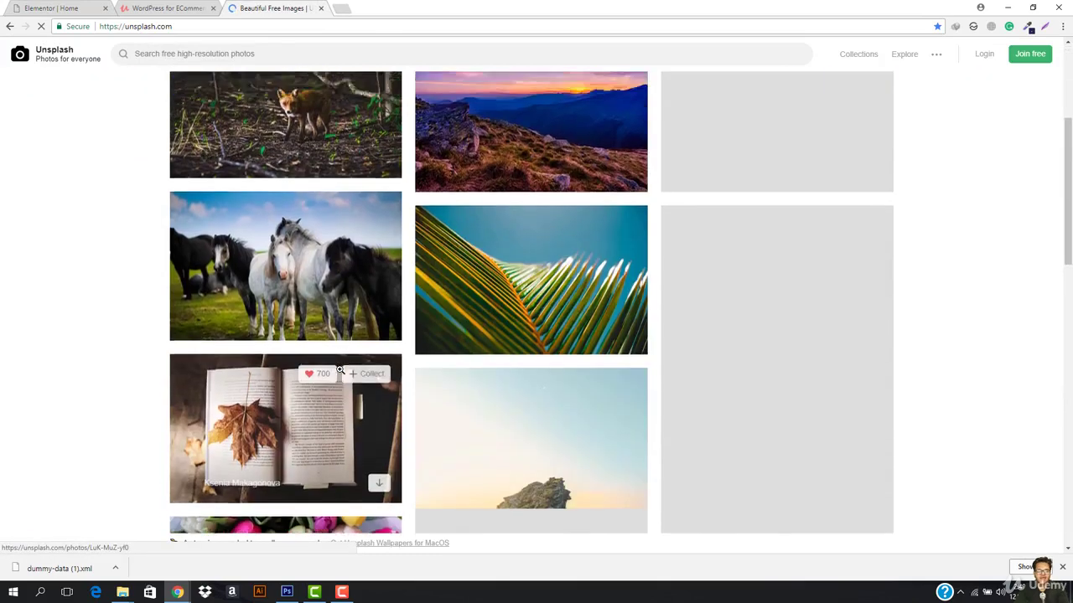
pyautogui.scroll(3, 340, 370)
pyautogui.click(260, 53)
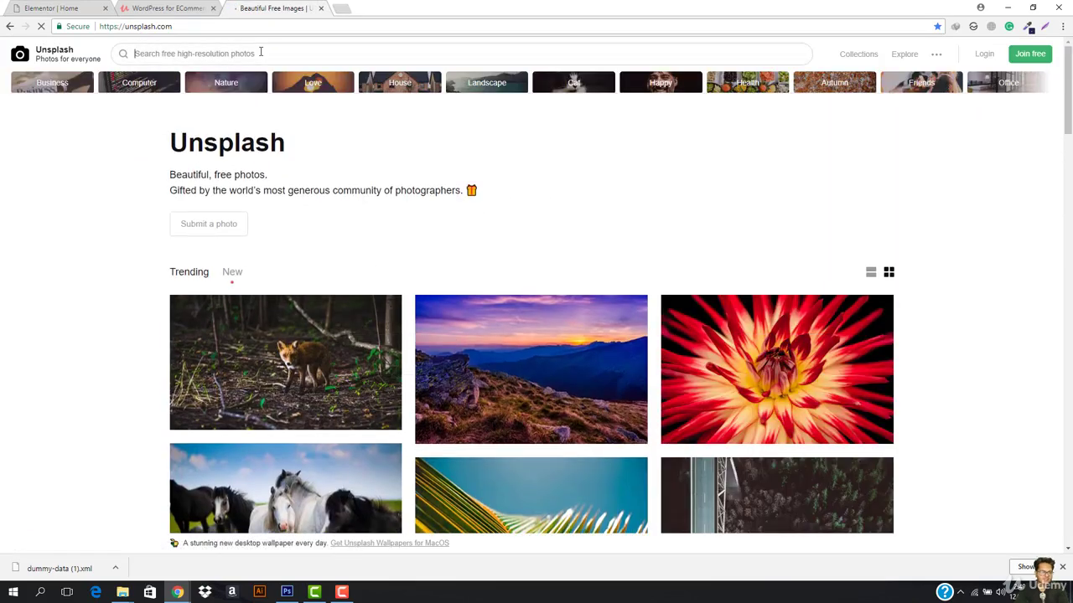
pyautogui.write('store')
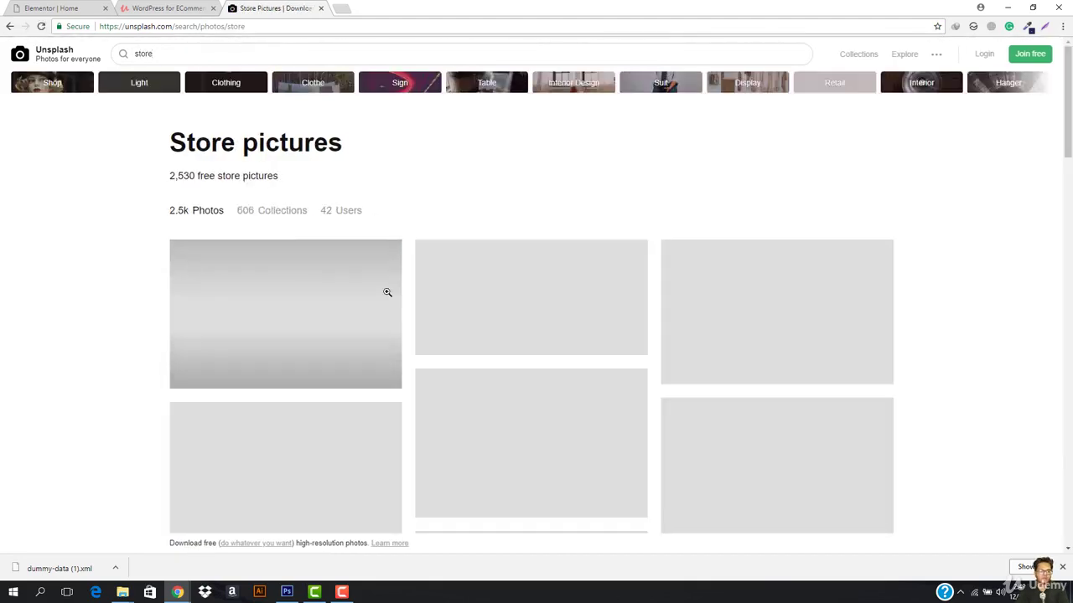
# Step: Download the clothing-store photo with hanging lamps and garment racks from the search results
pyautogui.scroll(-2, 2, 263)
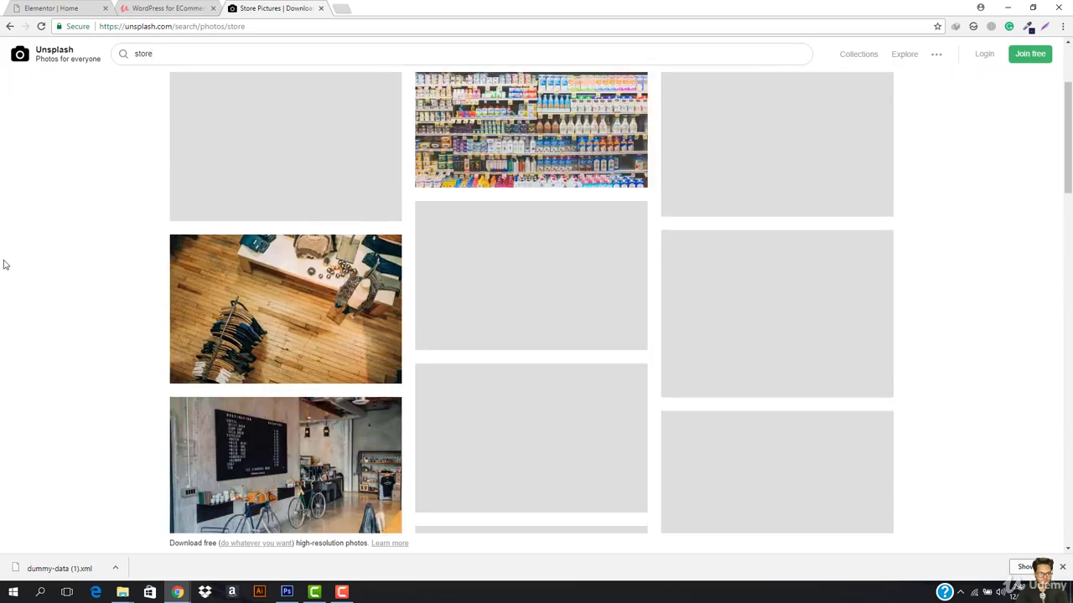
pyautogui.scroll(-6, 137, 251)
pyautogui.scroll(5, 612, 229)
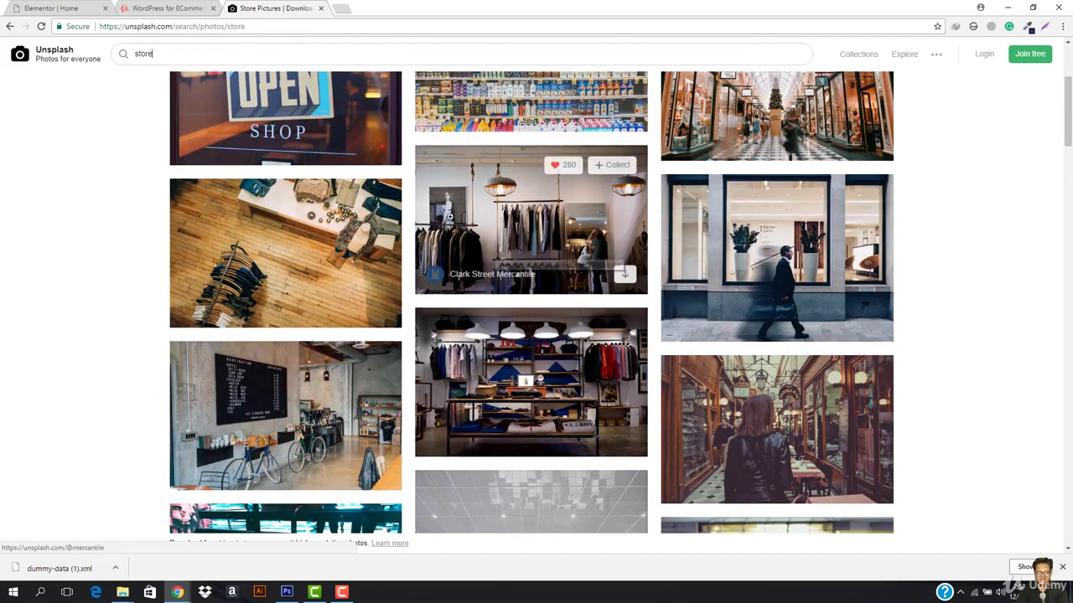
pyautogui.click(625, 274)
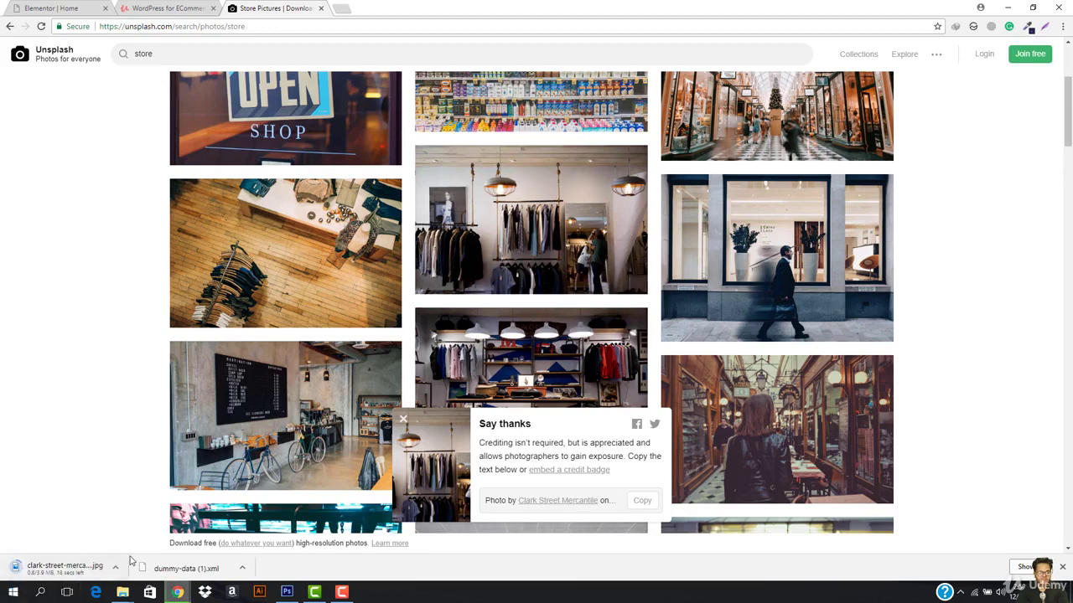
# Step: Switch to Photoshop and create a new RGB document 1280 pixels wide at 72 pixels/inch with a white background
pyautogui.click(285, 593)
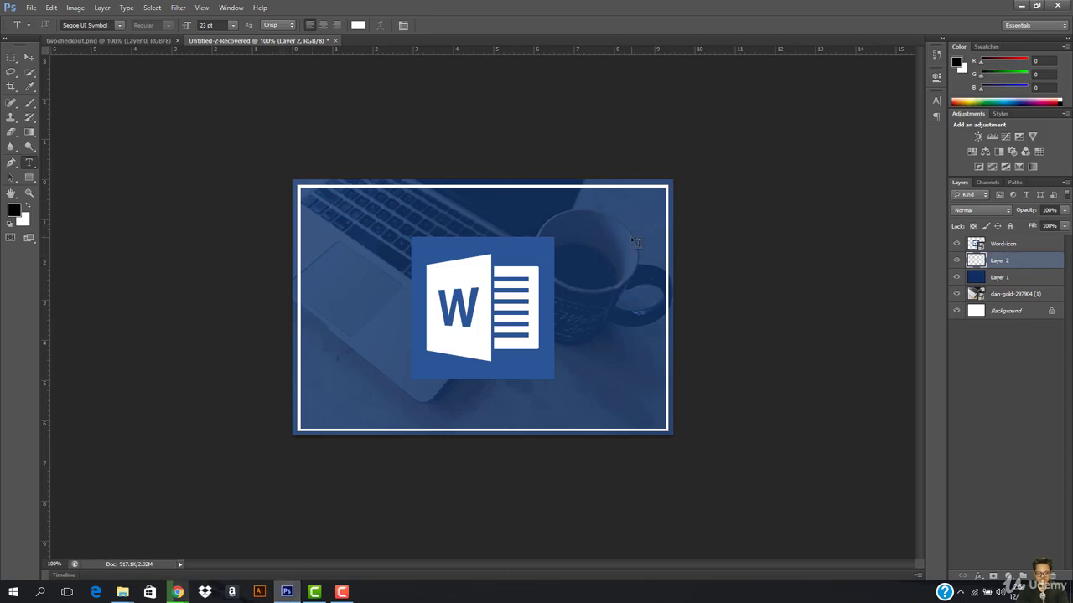
pyautogui.moveTo(178, 592)
pyautogui.hotkey('ctrl', 'n')
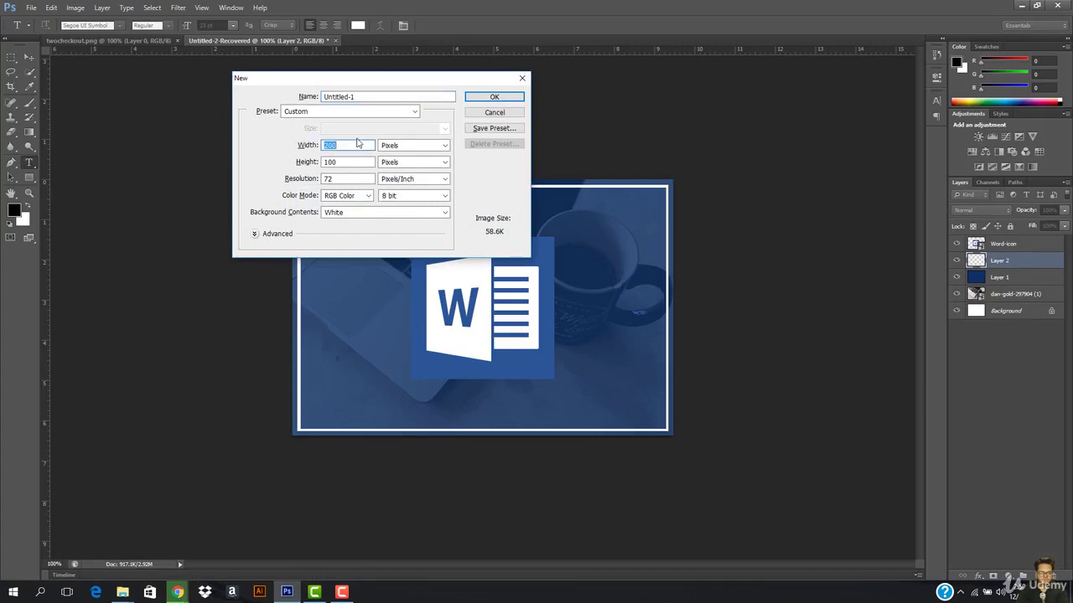
pyautogui.write('1280')
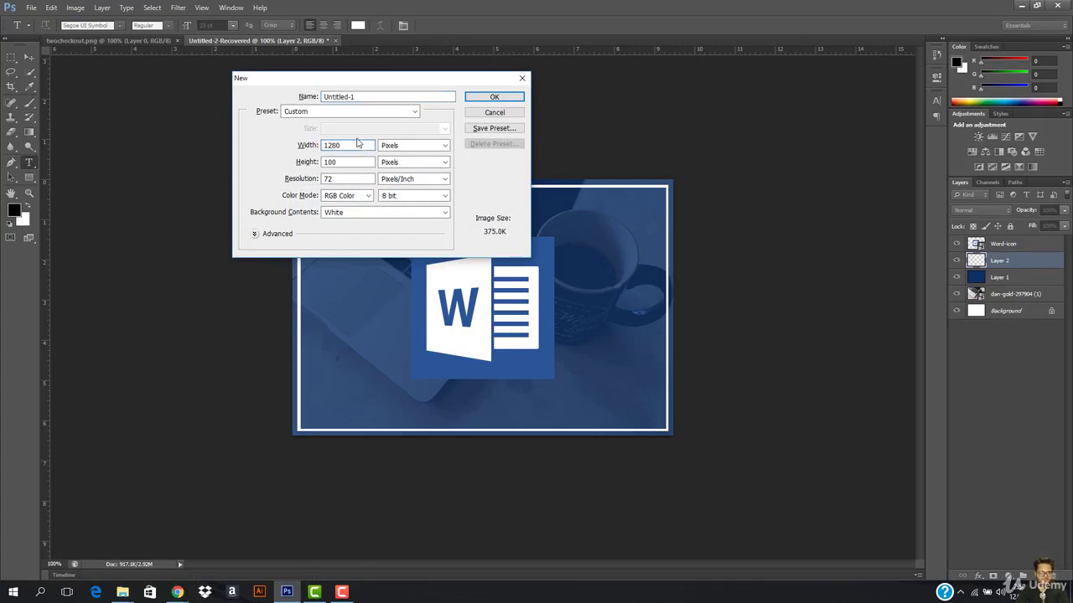
pyautogui.press('Tab')
pyautogui.press('Tab')
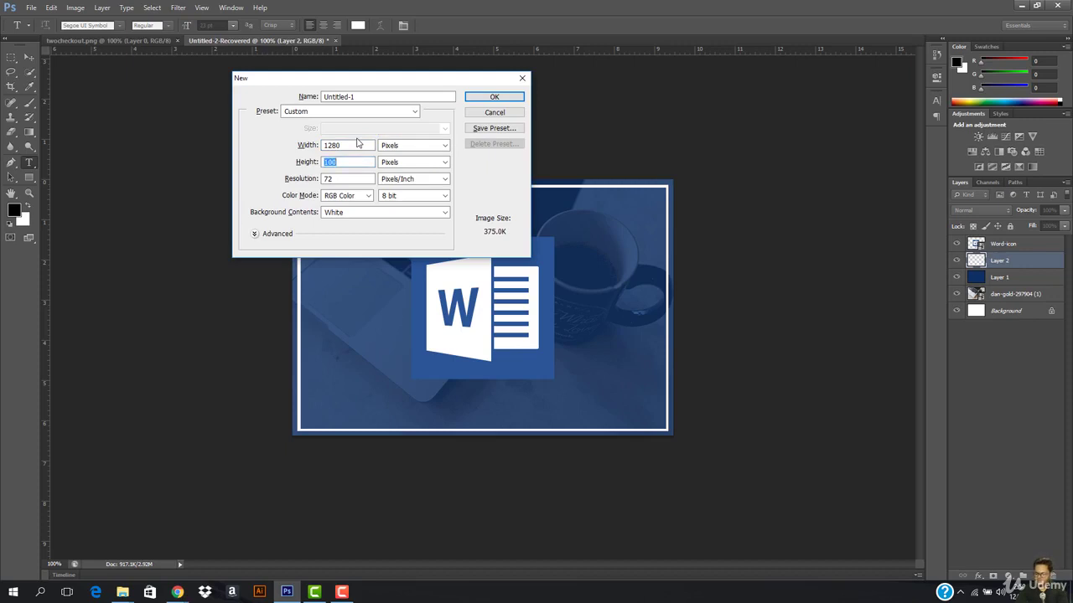
pyautogui.press('Return')
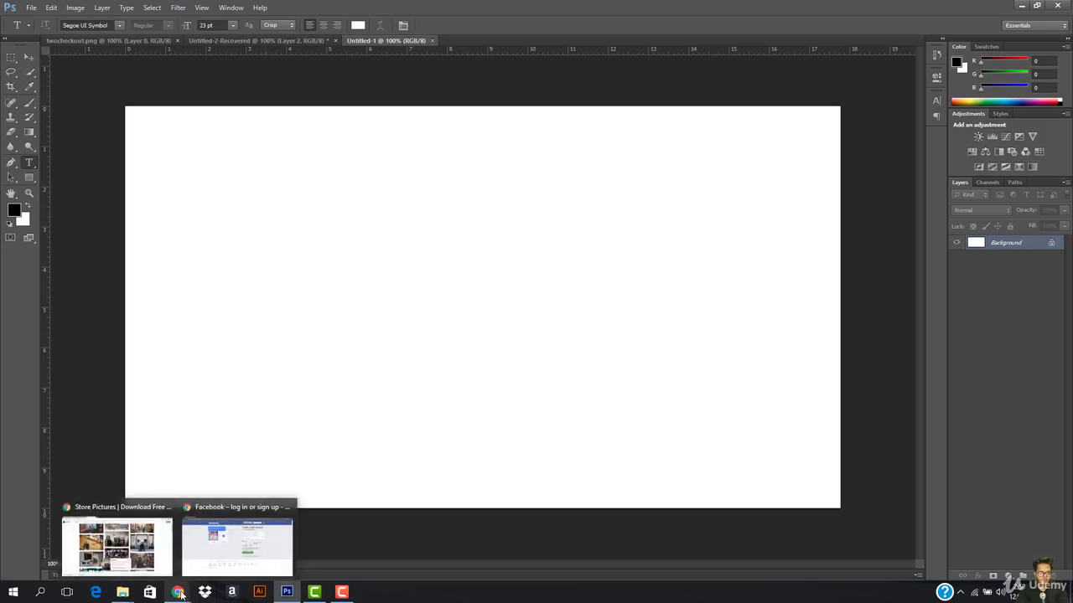
# Step: Place the downloaded clothing-store photo in the new document and fit it to the canvas width at about 17.4% scale, shifted up to crop off the ceiling
pyautogui.click(143, 549)
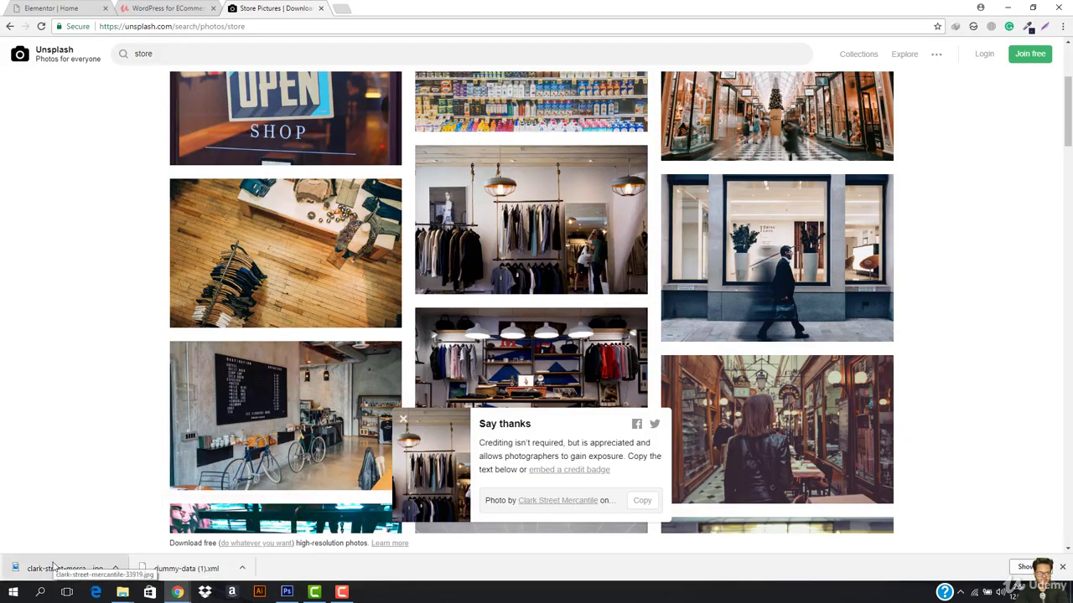
pyautogui.moveTo(63, 569); pyautogui.dragTo(550, 283)
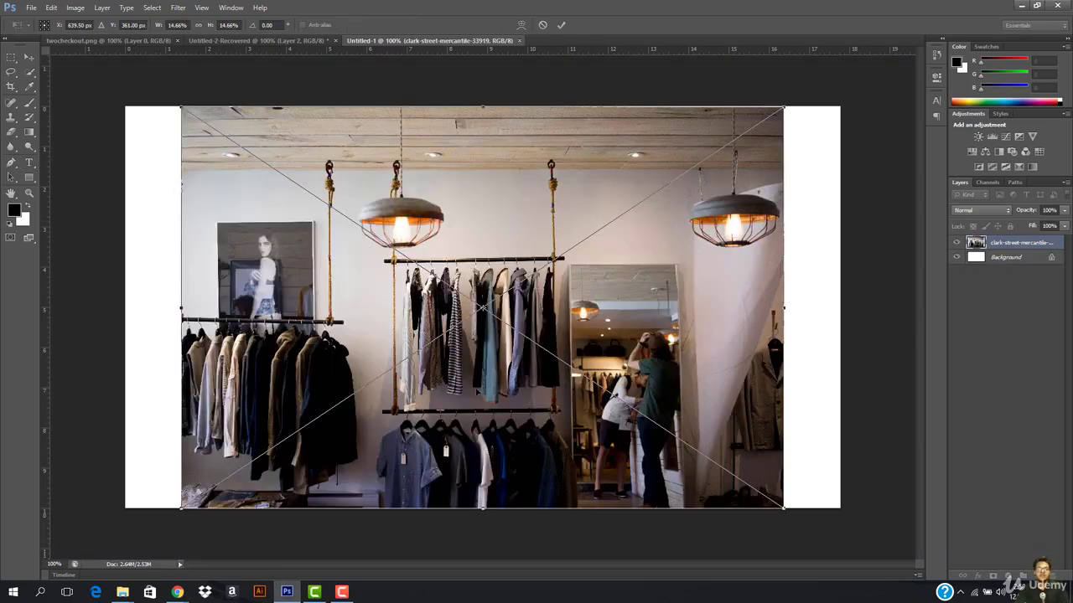
pyautogui.moveTo(706, 499); pyautogui.dragTo(651, 472)
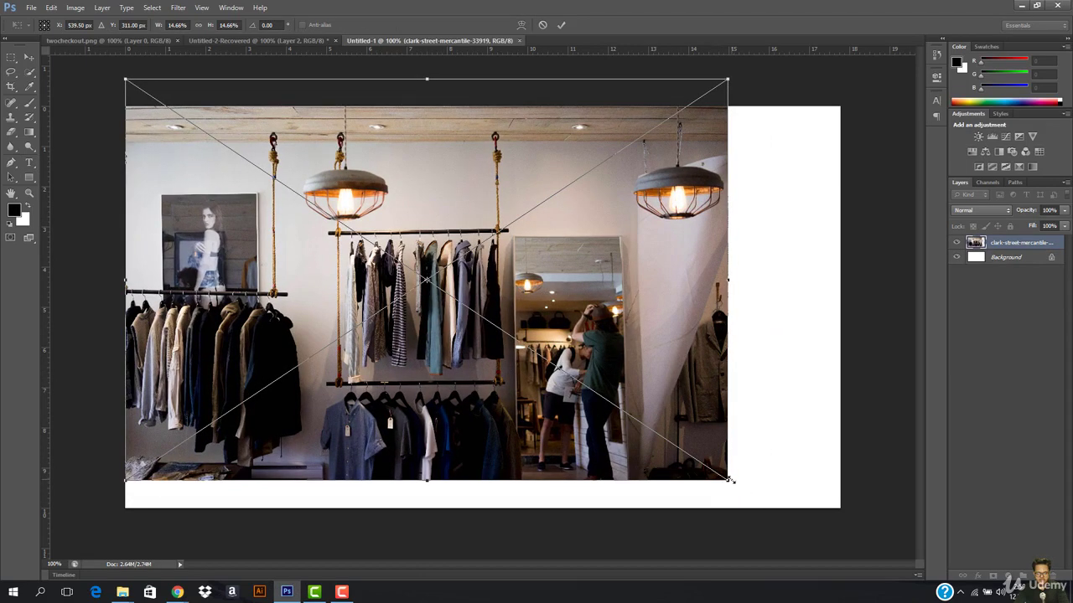
pyautogui.moveTo(731, 480); pyautogui.dragTo(863, 522)
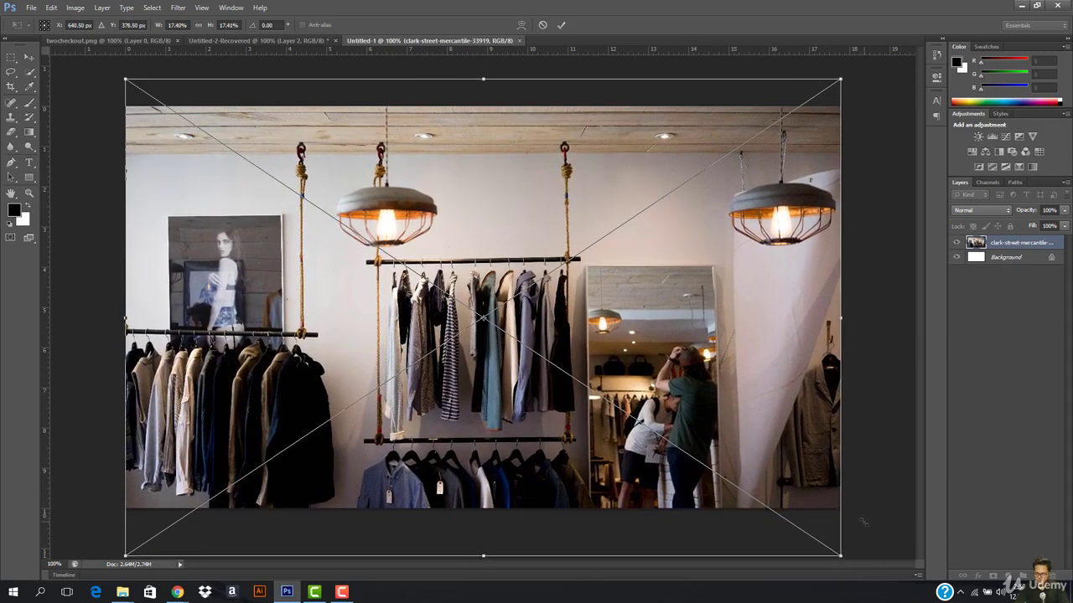
pyautogui.press('t')
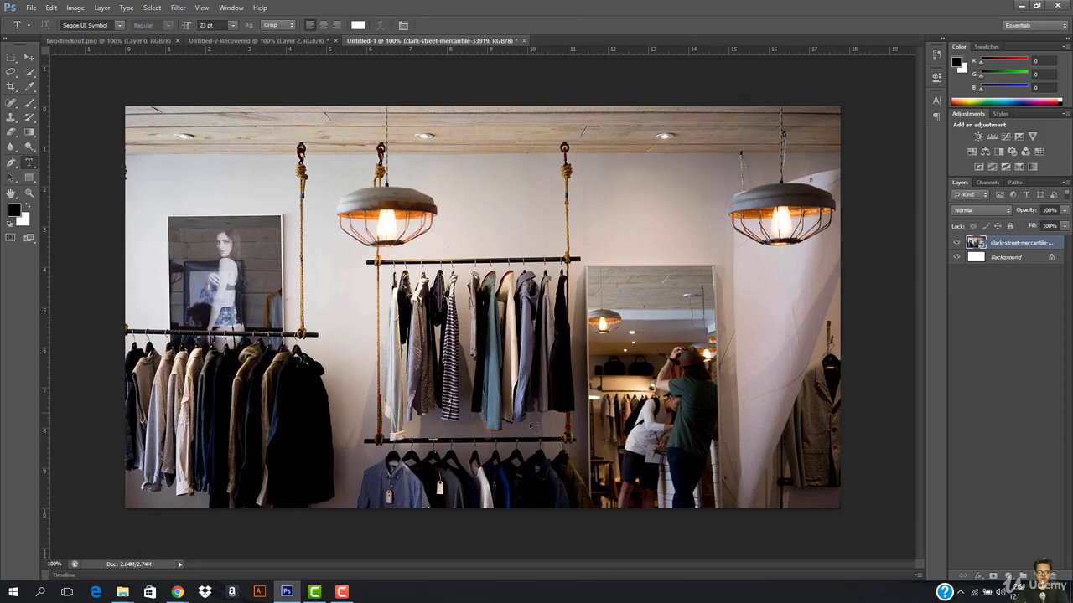
pyautogui.click(28, 57)
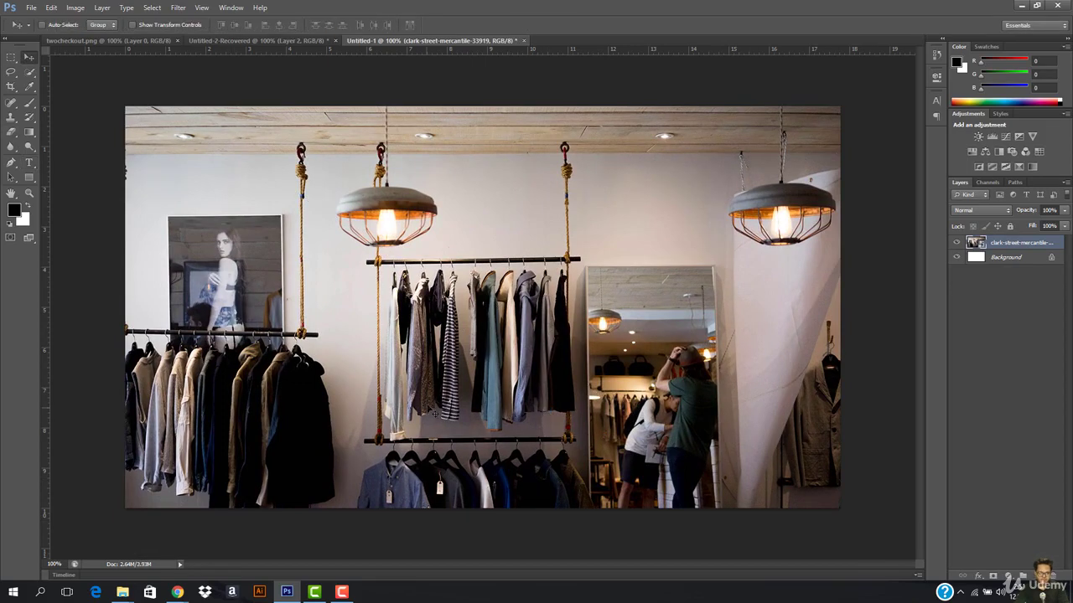
pyautogui.moveTo(434, 413); pyautogui.dragTo(428, 367)
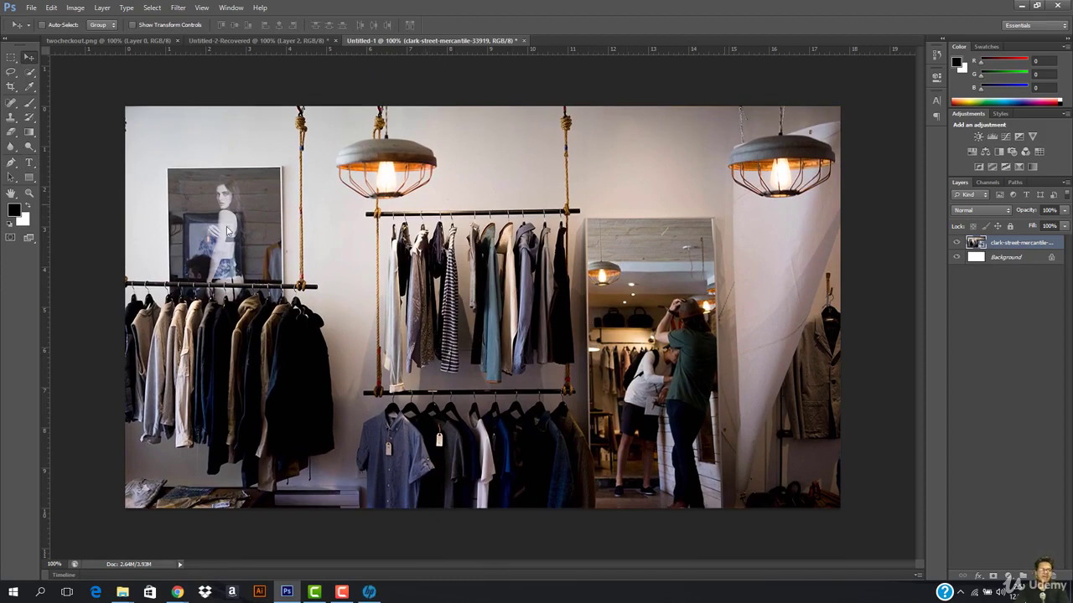
# Step: Save a copy of the store photo document as a PNG named "s6 store header" in the cwpc folder, with Smallest / Slow compression and no interlacing
pyautogui.hotkey('ctrl', 'alt', 's')
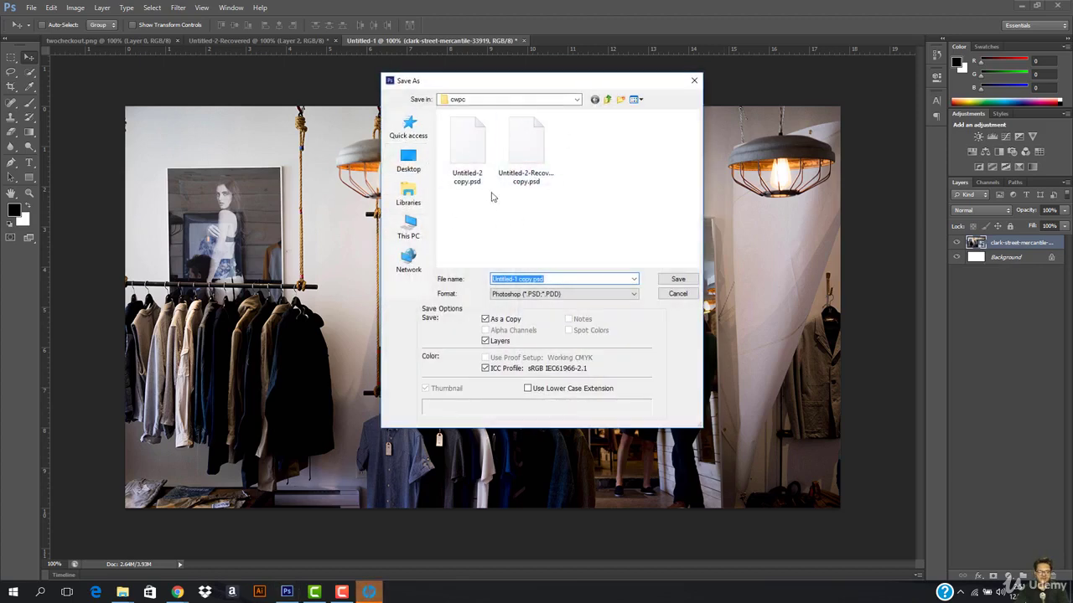
pyautogui.click(570, 294)
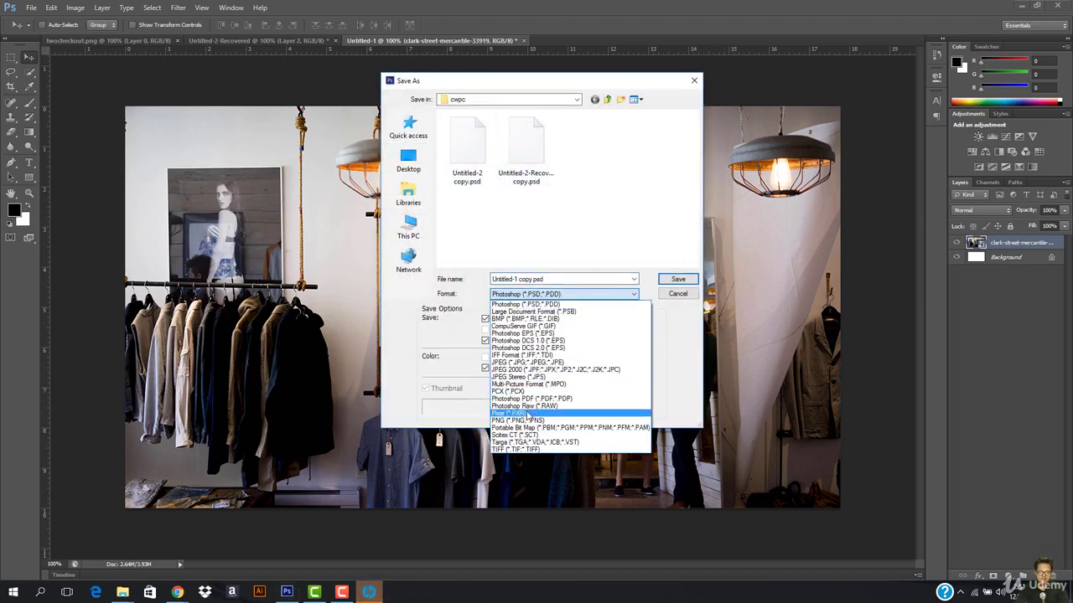
pyautogui.click(524, 420)
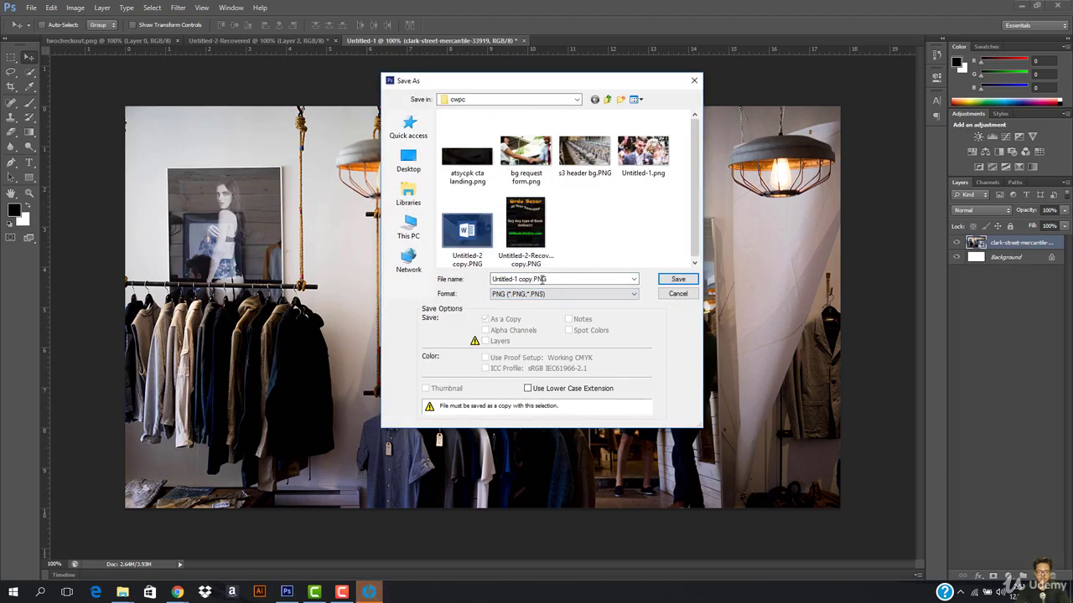
pyautogui.press('Tab')
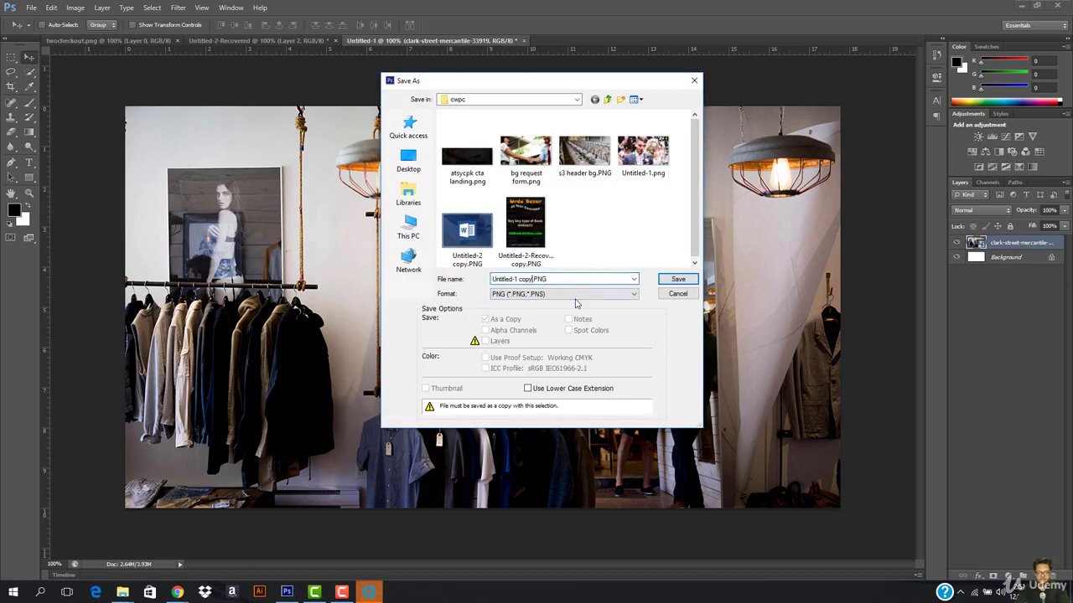
pyautogui.press('Tab')
pyautogui.press('BackSpace')
pyautogui.press('BackSpace')
pyautogui.press('BackSpace')
pyautogui.press('BackSpace')
pyautogui.press('BackSpace')
pyautogui.press('BackSpace')
pyautogui.press('BackSpace')
pyautogui.press('BackSpace')
pyautogui.press('BackSpace')
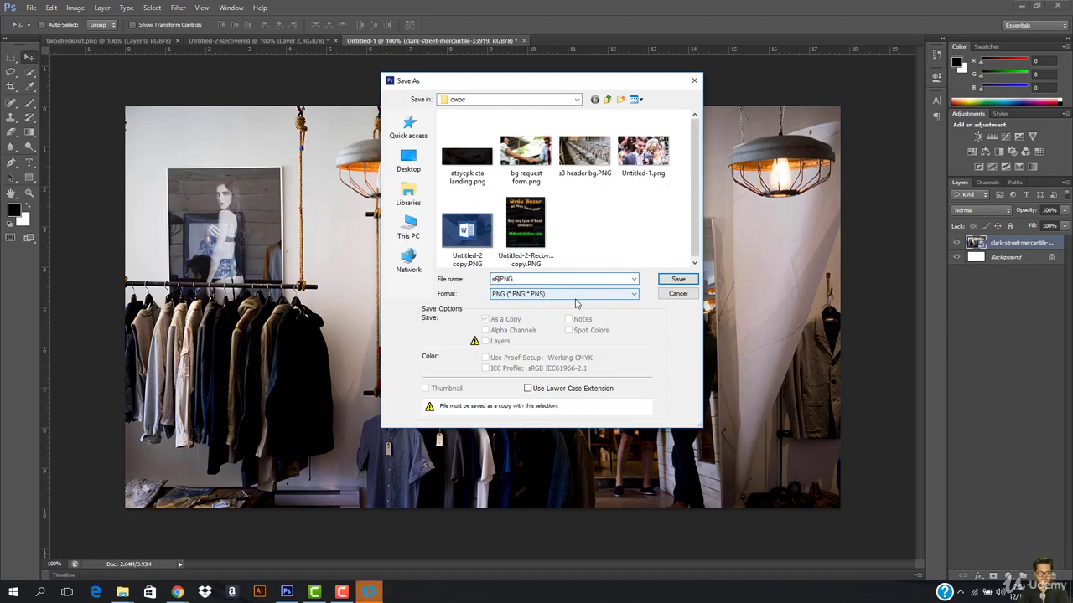
pyautogui.write('s6 store header')
pyautogui.press('Return')
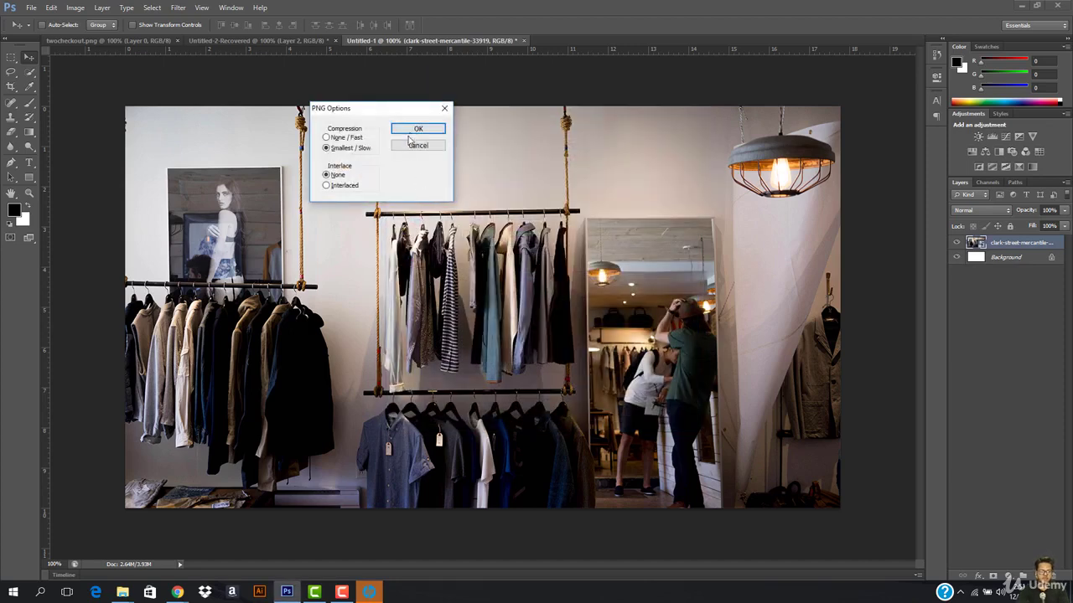
pyautogui.press('Return')
# Step: Switch to the Elementor Home page in Chrome and set the empty section's background type to Classic
pyautogui.moveTo(178, 592)
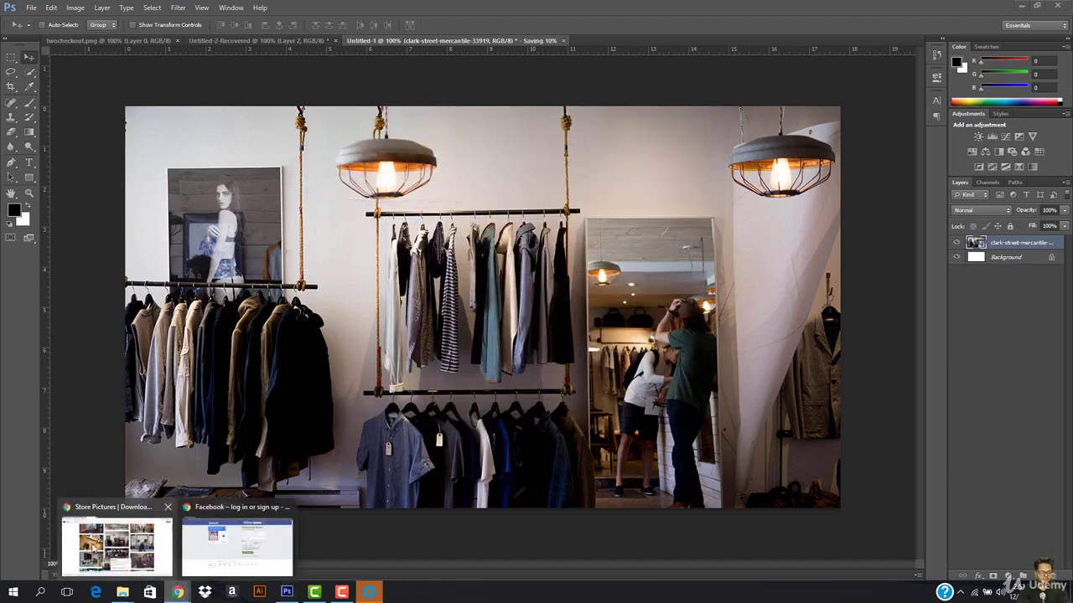
pyautogui.click(109, 540)
pyautogui.click(52, 8)
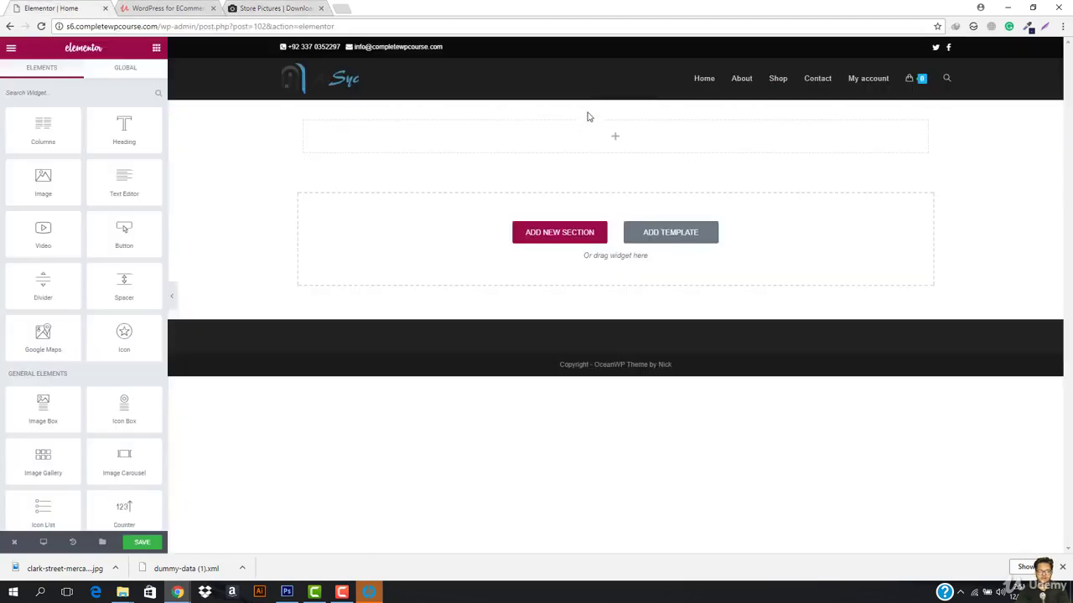
pyautogui.moveTo(593, 117)
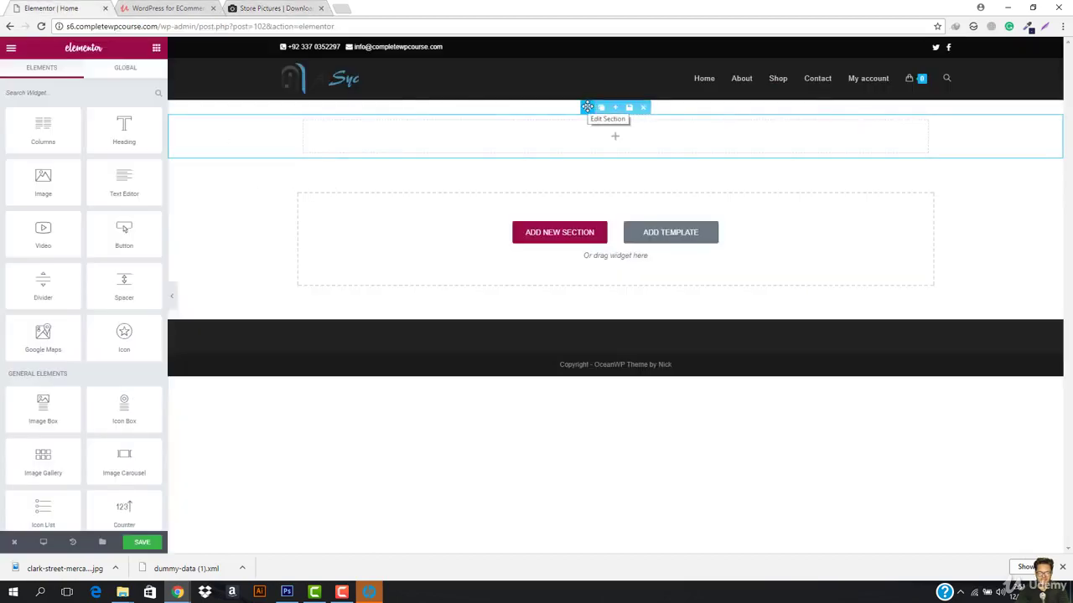
pyautogui.click(587, 107)
pyautogui.click(84, 74)
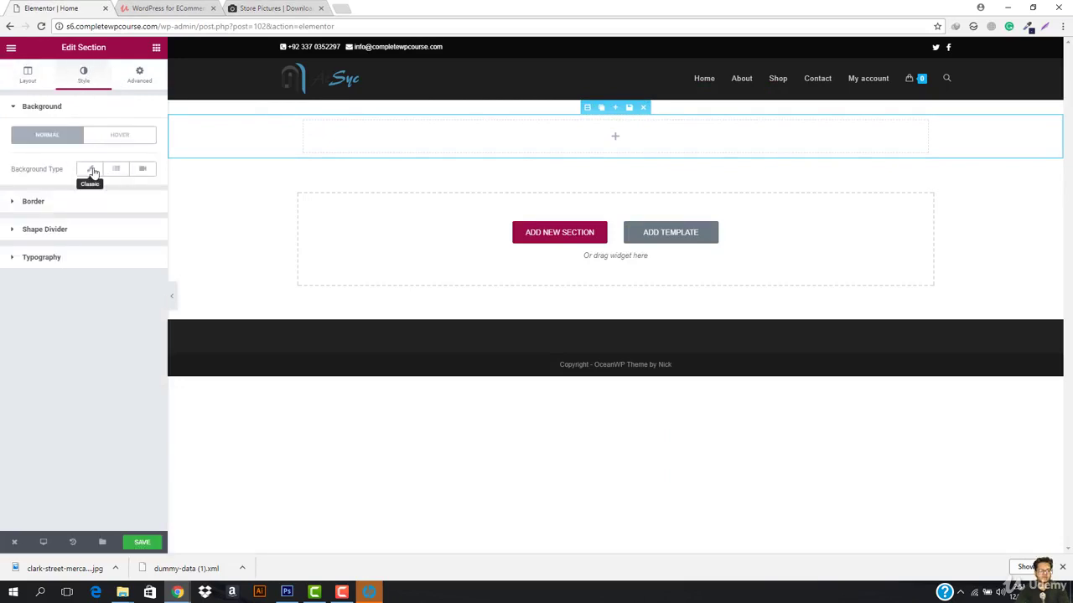
pyautogui.moveTo(93, 172)
pyautogui.mouseDown()
pyautogui.moveTo(132, 196)
pyautogui.moveTo(90, 176)
pyautogui.mouseUp()
pyautogui.click(91, 172)
# Step: Upload "s6 store header.PNG" from the Desktop's cwpc folder to the media library for the section's background image
pyautogui.click(84, 285)
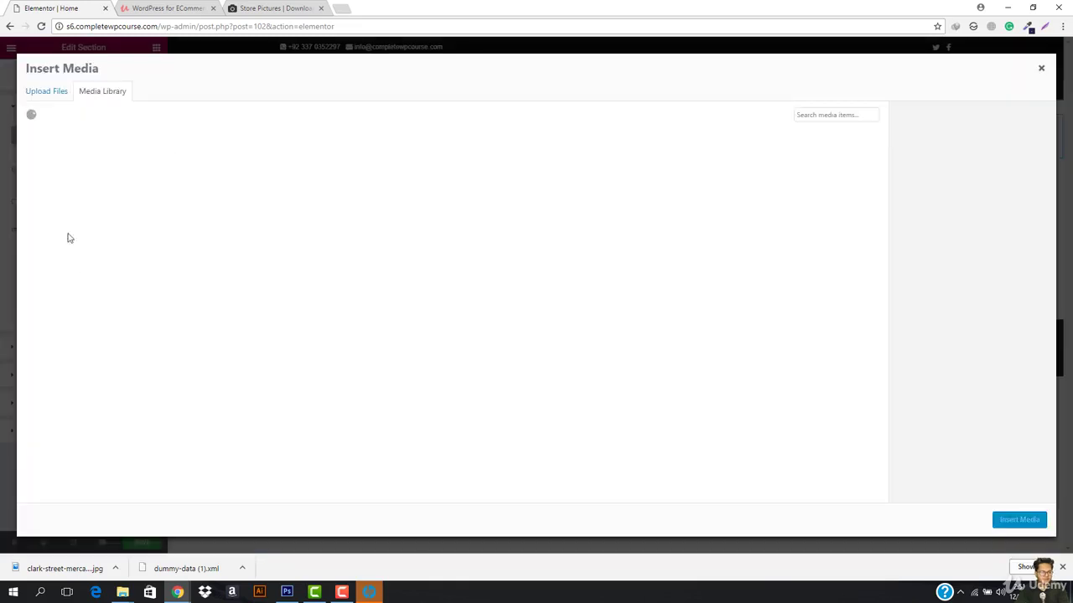
pyautogui.click(40, 94)
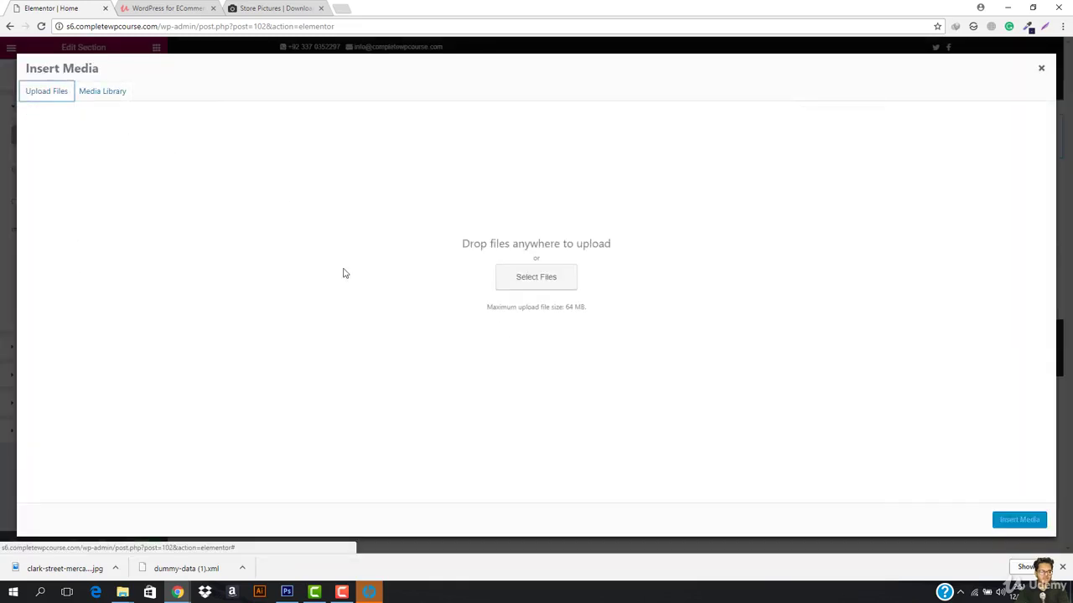
pyautogui.click(502, 278)
pyautogui.click(33, 79)
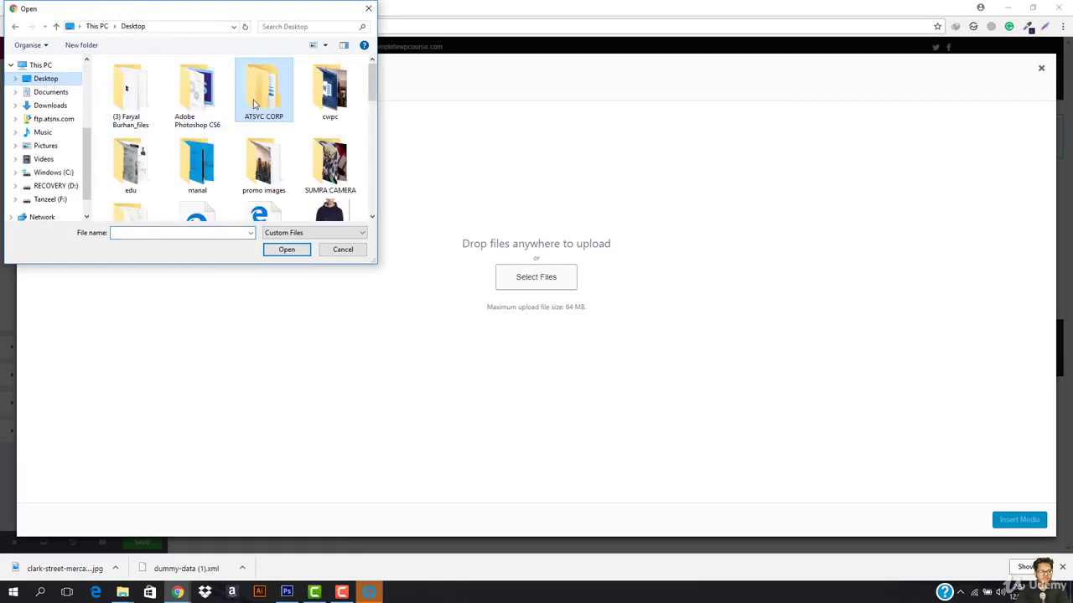
pyautogui.doubleClick(329, 90)
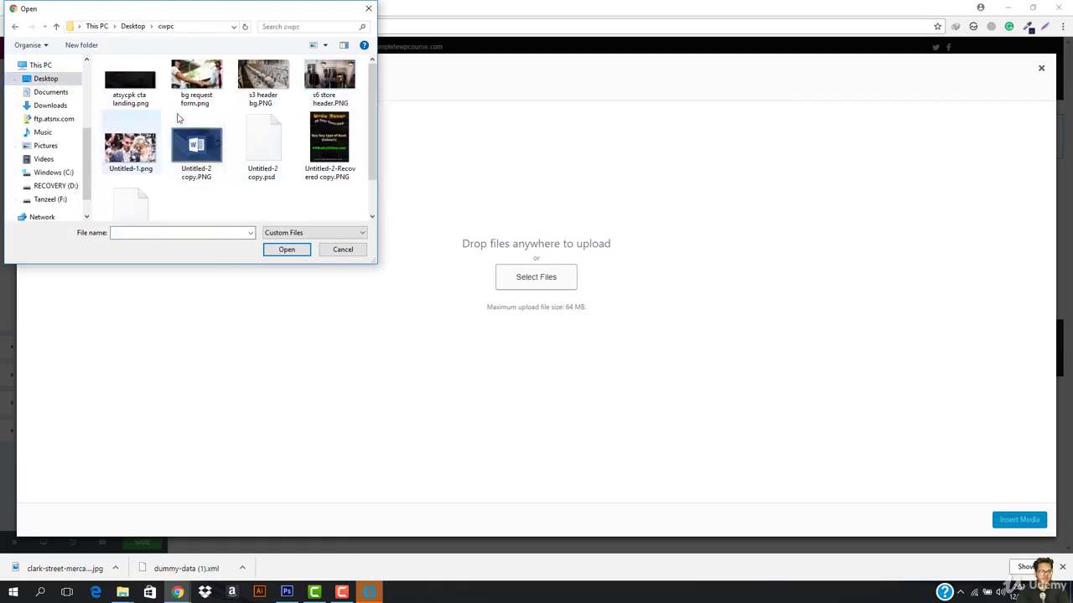
pyautogui.doubleClick(350, 90)
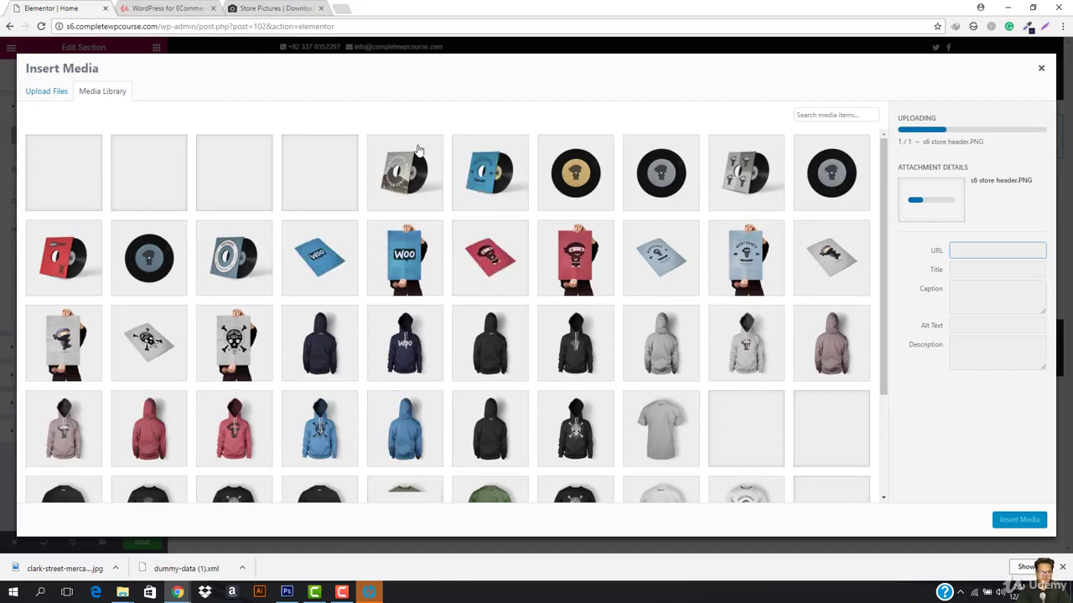
# Step: Insert the uploaded s6 store header picture as the section's background image
pyautogui.scroll(-3, 541, 307)
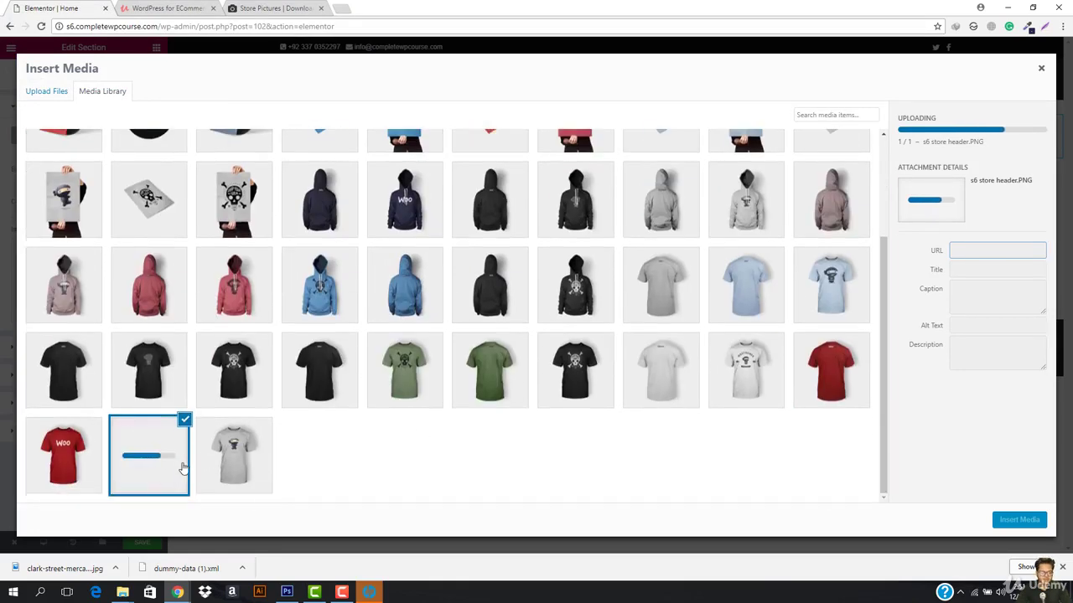
pyautogui.scroll(3, 28, 240)
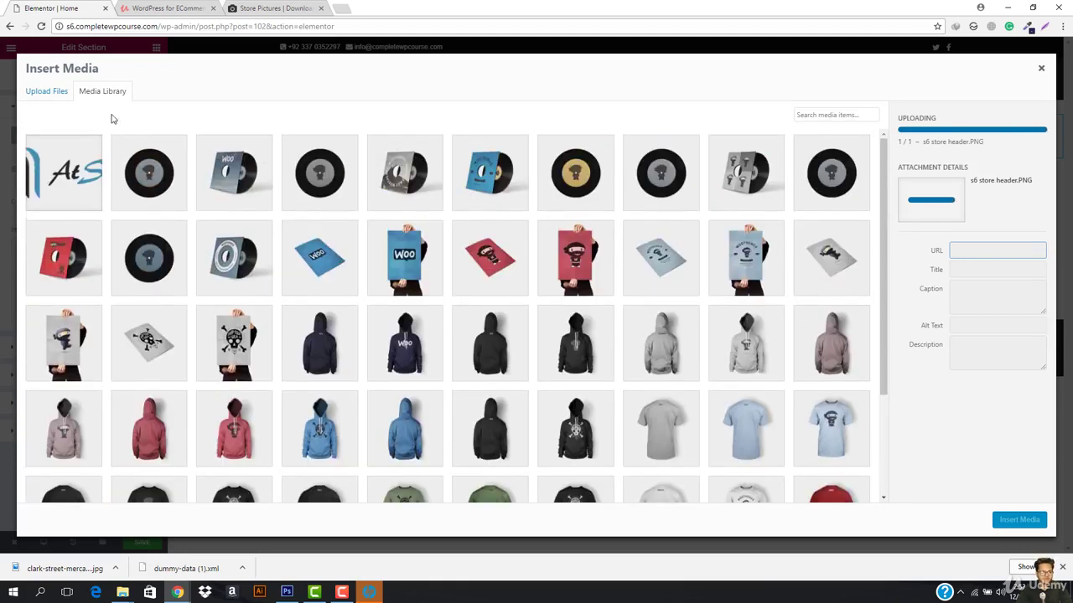
pyautogui.scroll(-3, 188, 293)
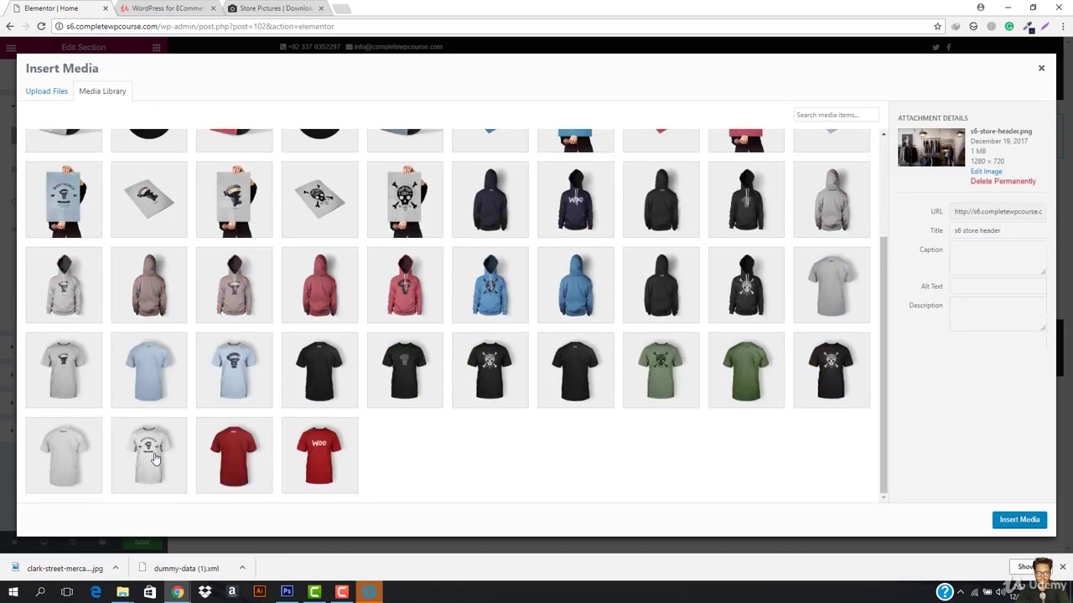
pyautogui.scroll(3, 123, 268)
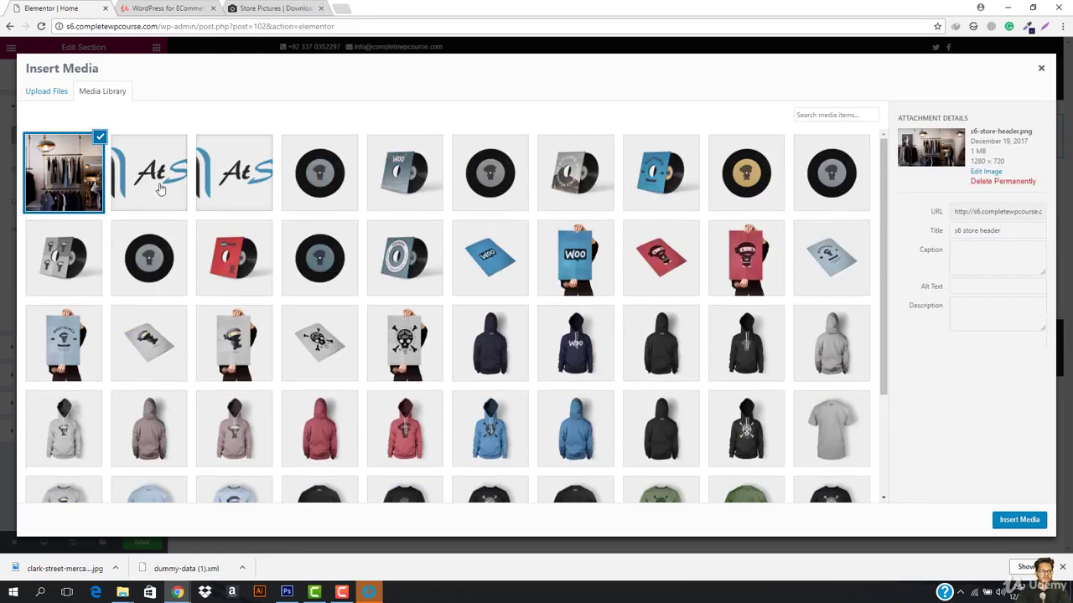
pyautogui.click(1017, 521)
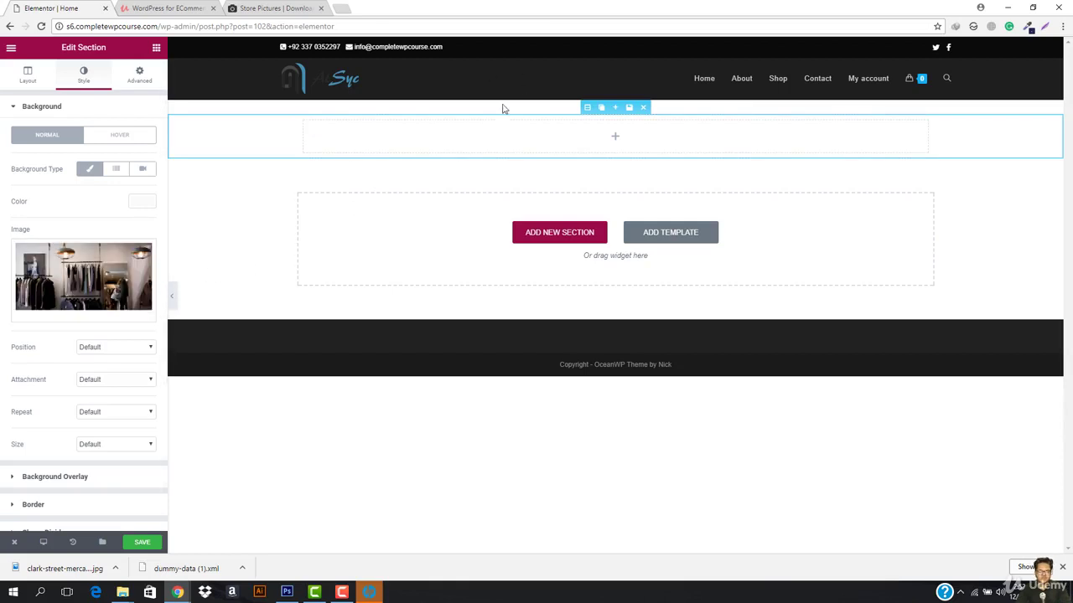
# Step: Set the section background image's attachment to Fixed and its size to Cover, keeping the Default position
pyautogui.click(110, 351)
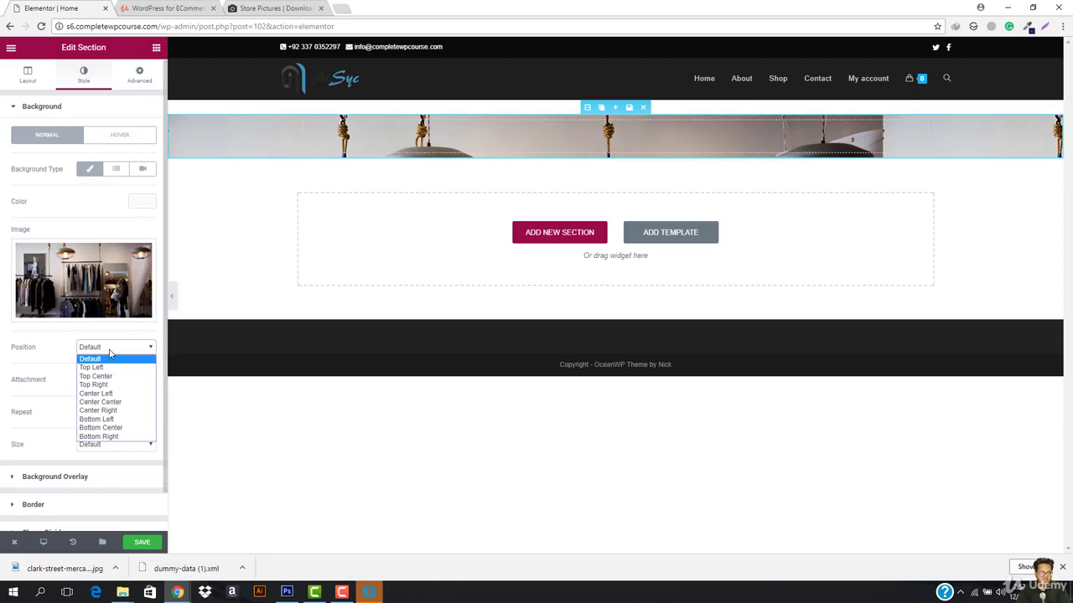
pyautogui.click(110, 352)
pyautogui.click(103, 382)
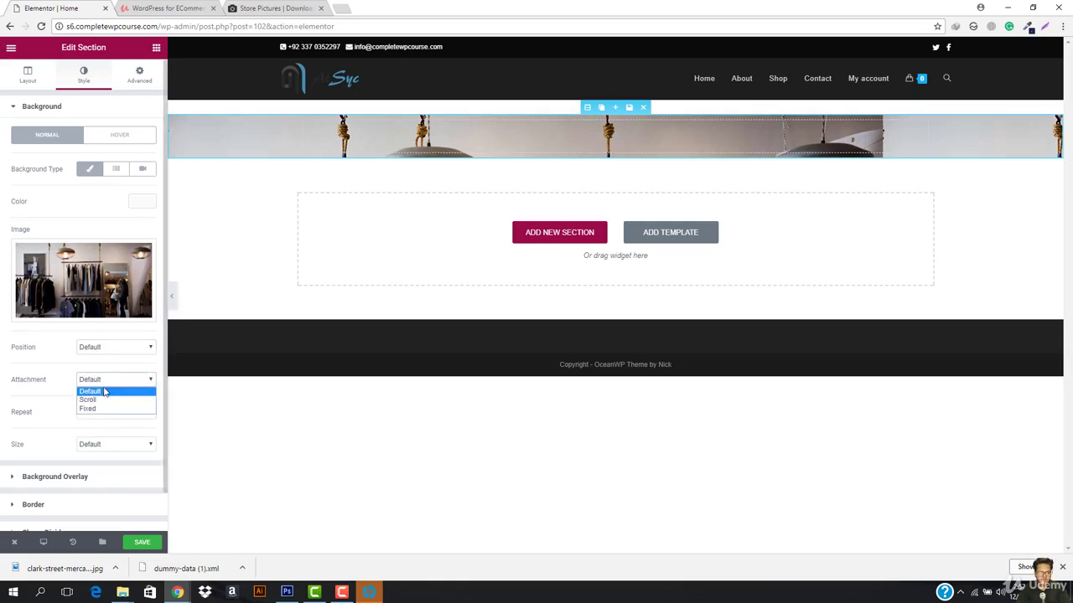
pyautogui.click(98, 409)
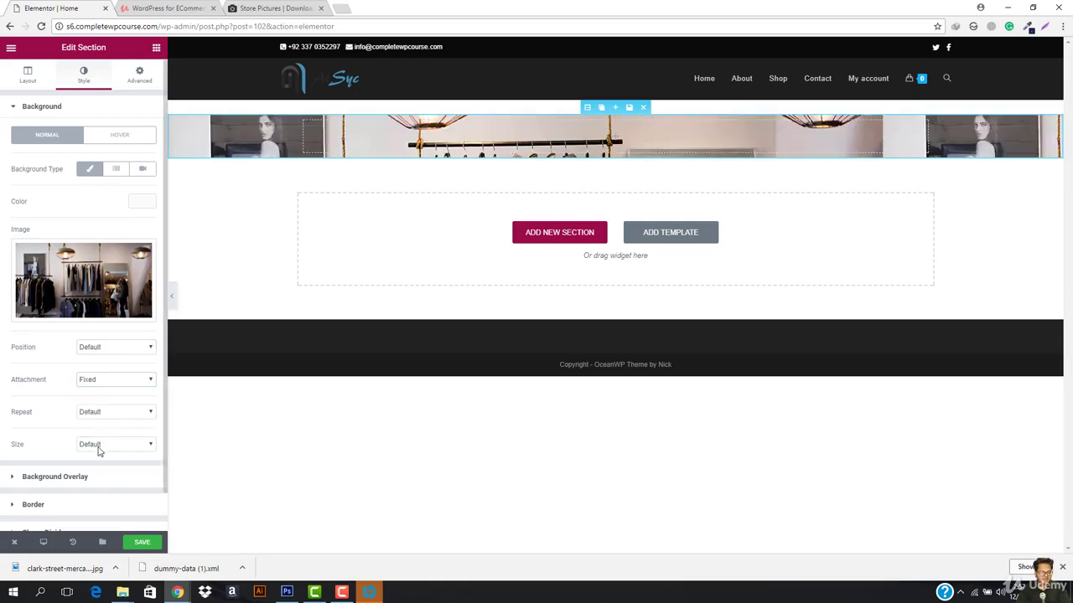
pyautogui.click(98, 448)
pyautogui.click(115, 476)
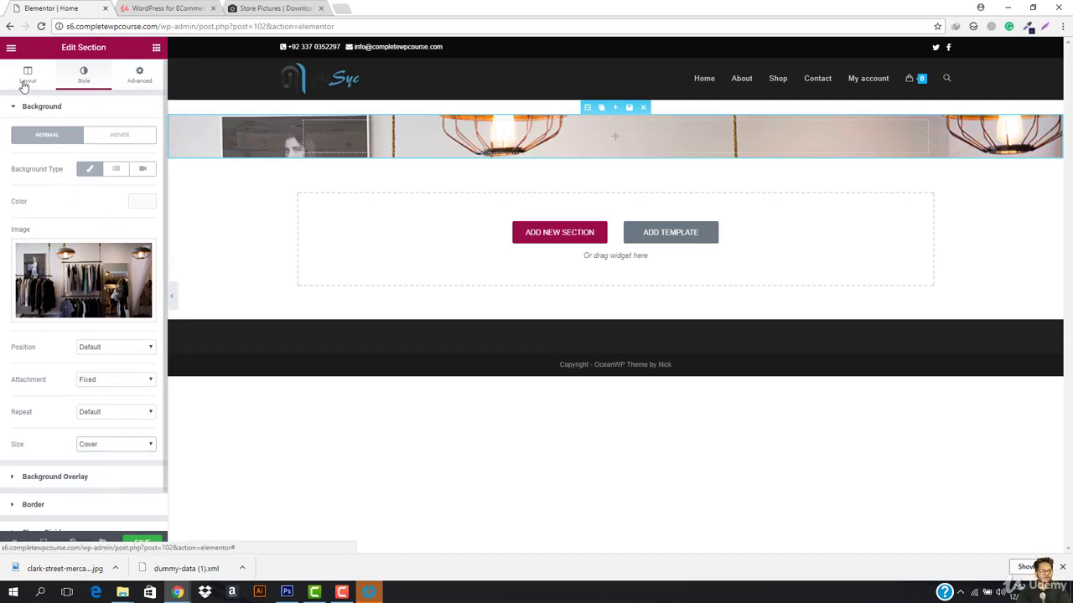
# Step: Change the section's height to Min Height with a minimum height of 467 px
pyautogui.click(25, 84)
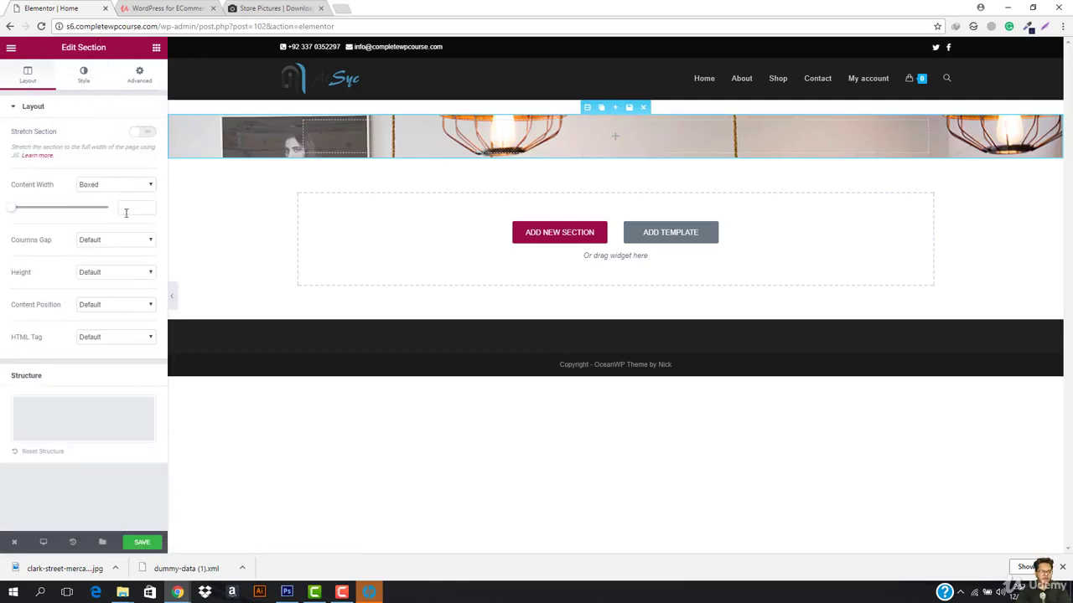
pyautogui.click(109, 273)
pyautogui.click(116, 302)
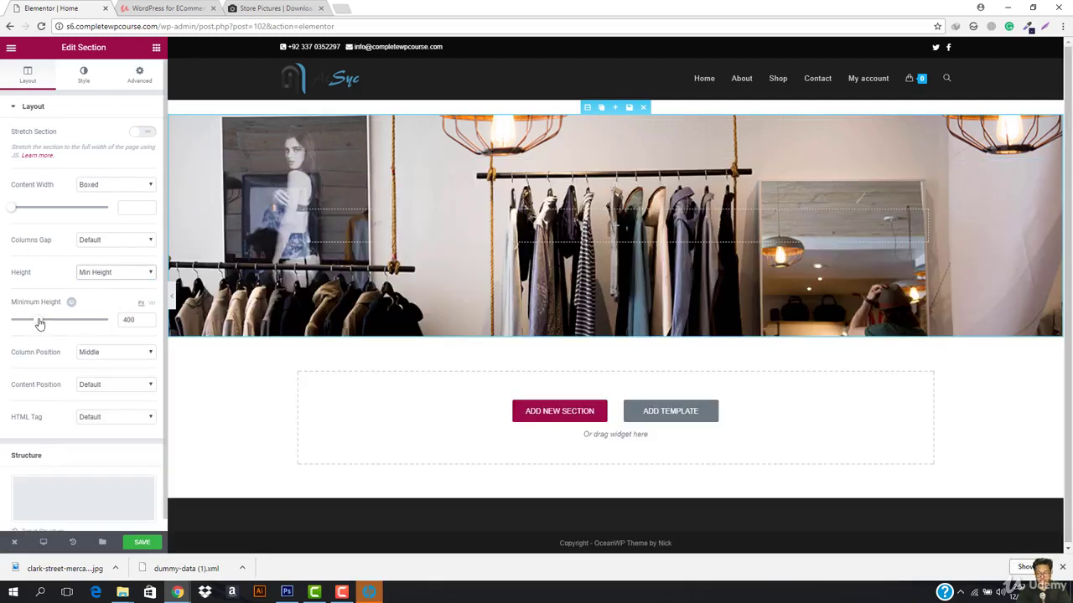
pyautogui.moveTo(40, 323); pyautogui.dragTo(45, 324)
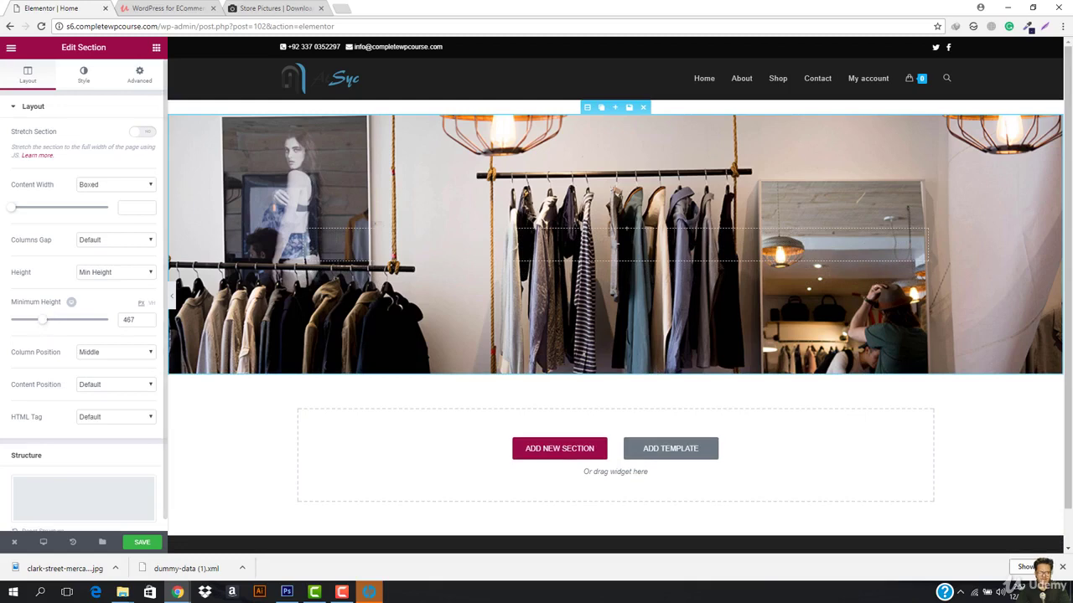
# Step: Add a Classic black (#000000) background overlay to the section at 0.78 opacity and preview the page without the editing controls
pyautogui.click(84, 73)
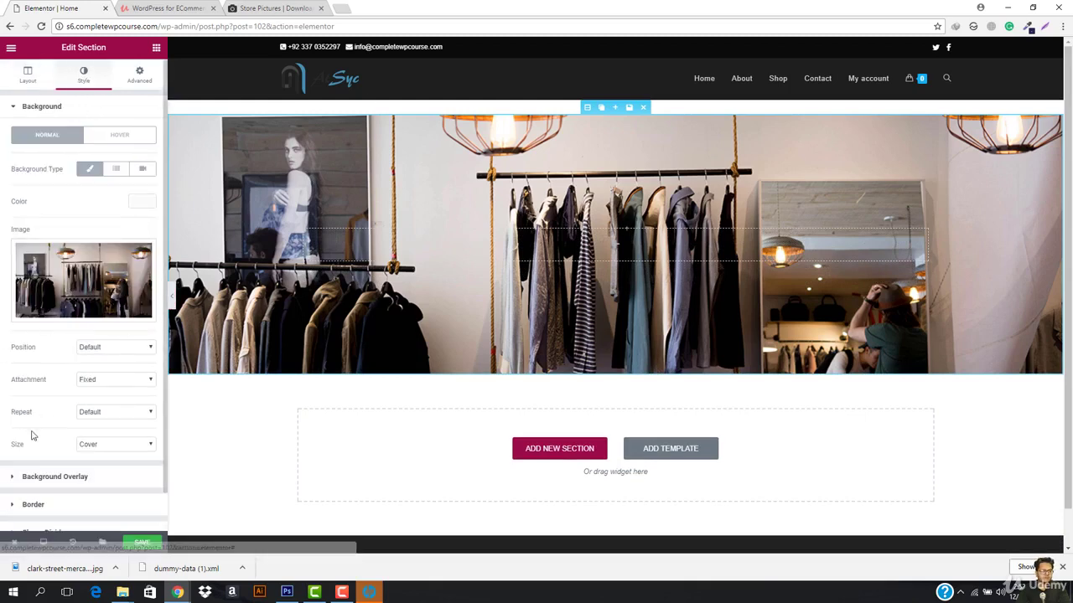
pyautogui.click(46, 478)
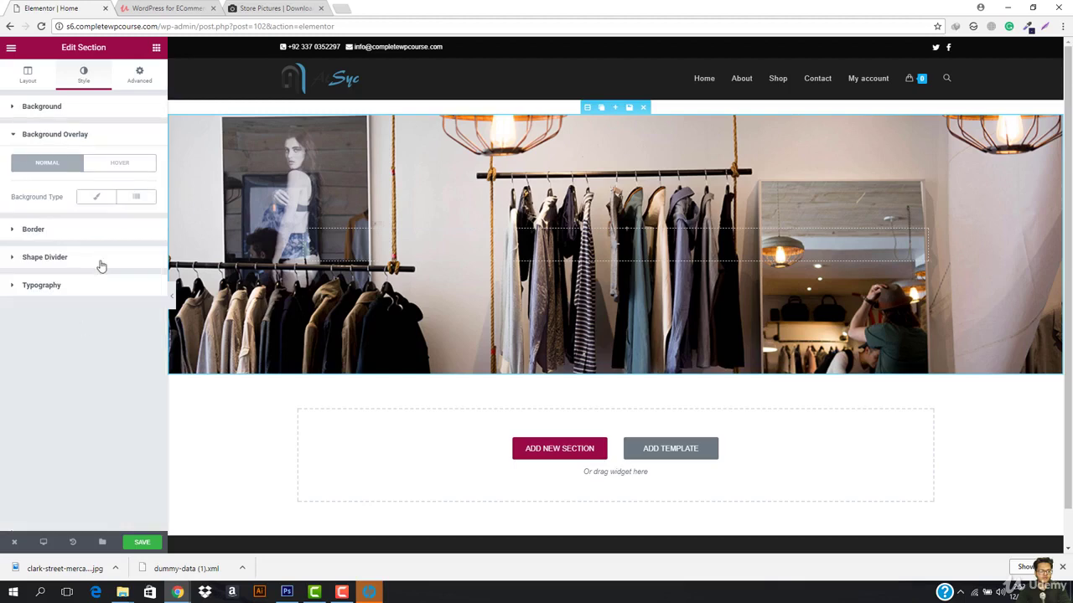
pyautogui.click(94, 199)
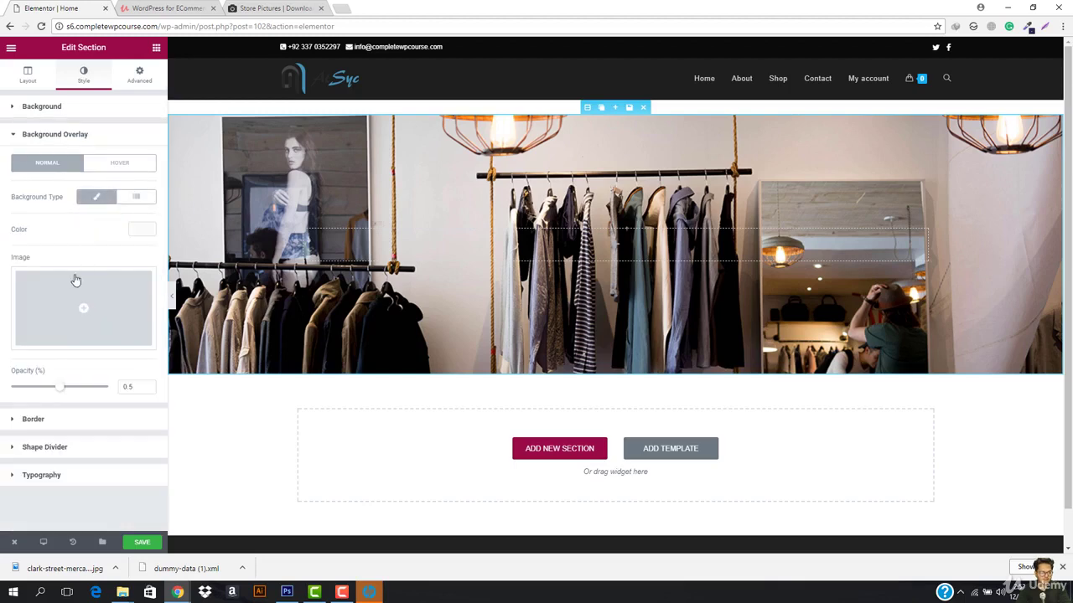
pyautogui.click(142, 229)
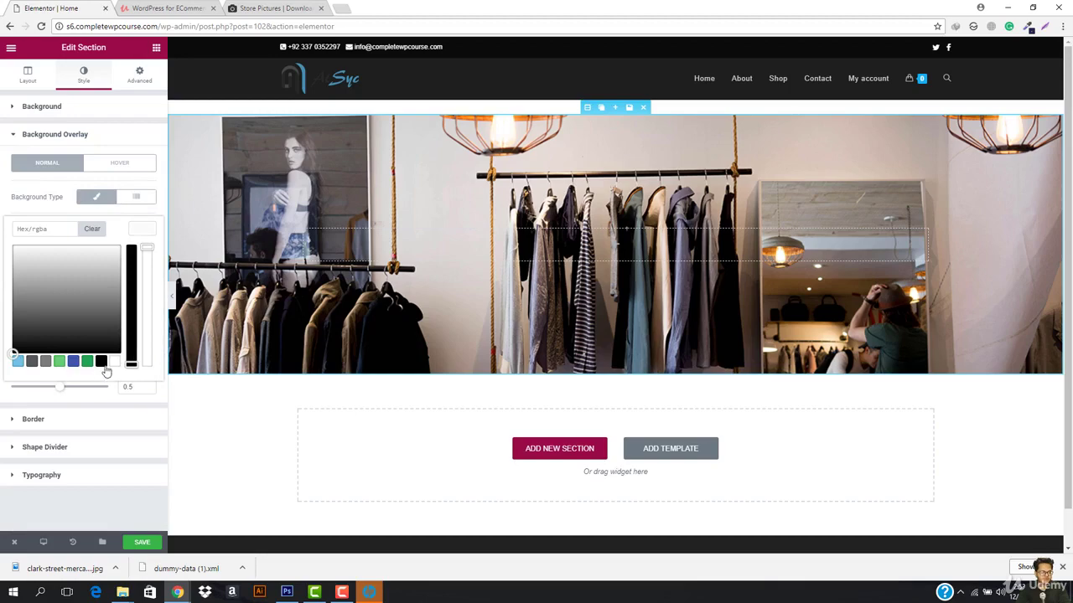
pyautogui.click(128, 361)
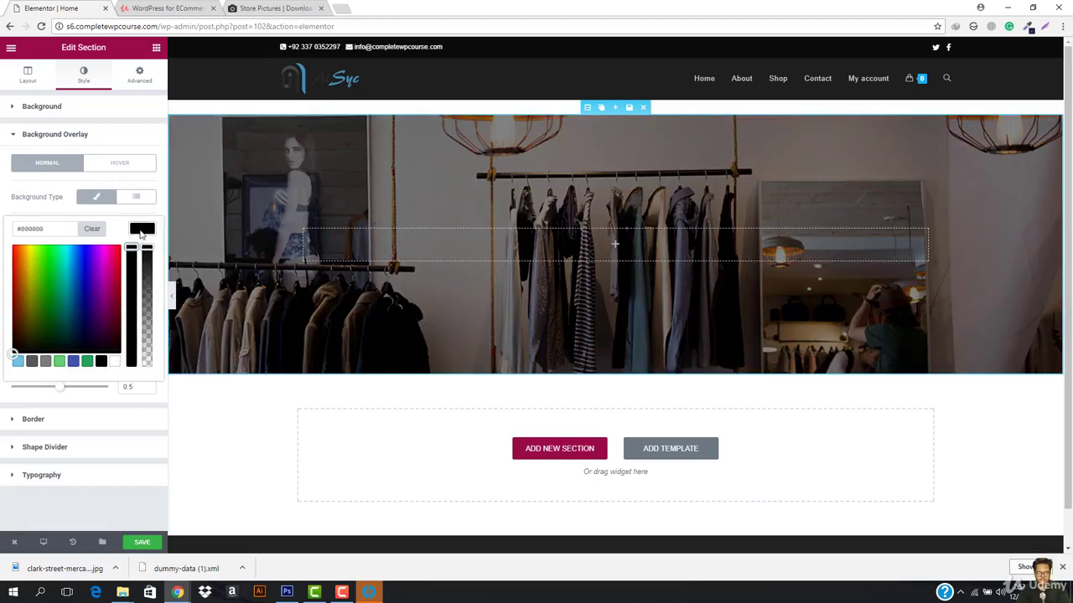
pyautogui.moveTo(57, 394); pyautogui.dragTo(86, 390)
pyautogui.click(216, 192)
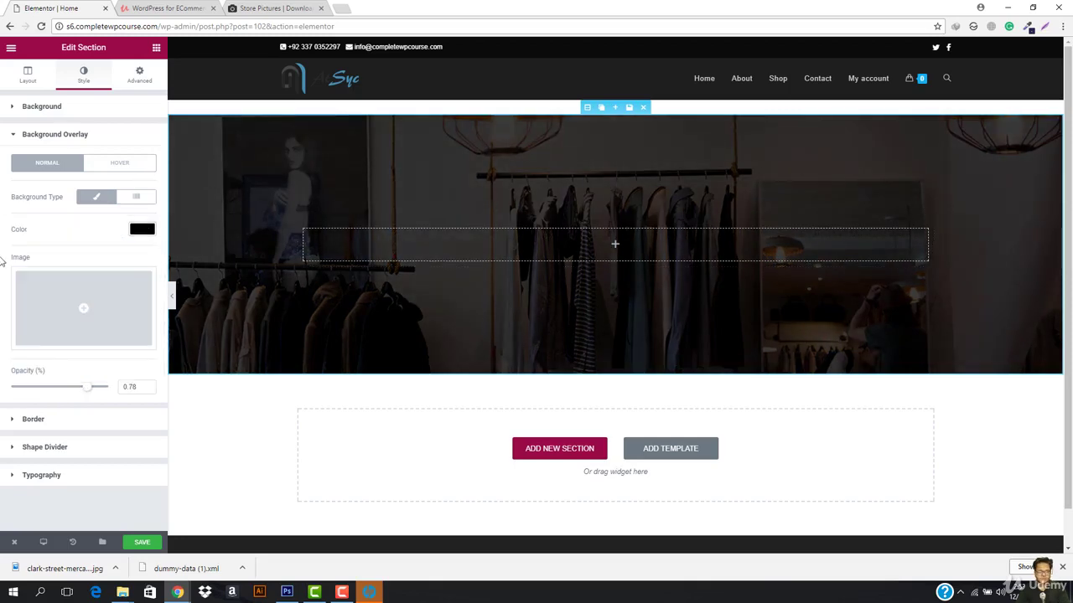
pyautogui.click(171, 301)
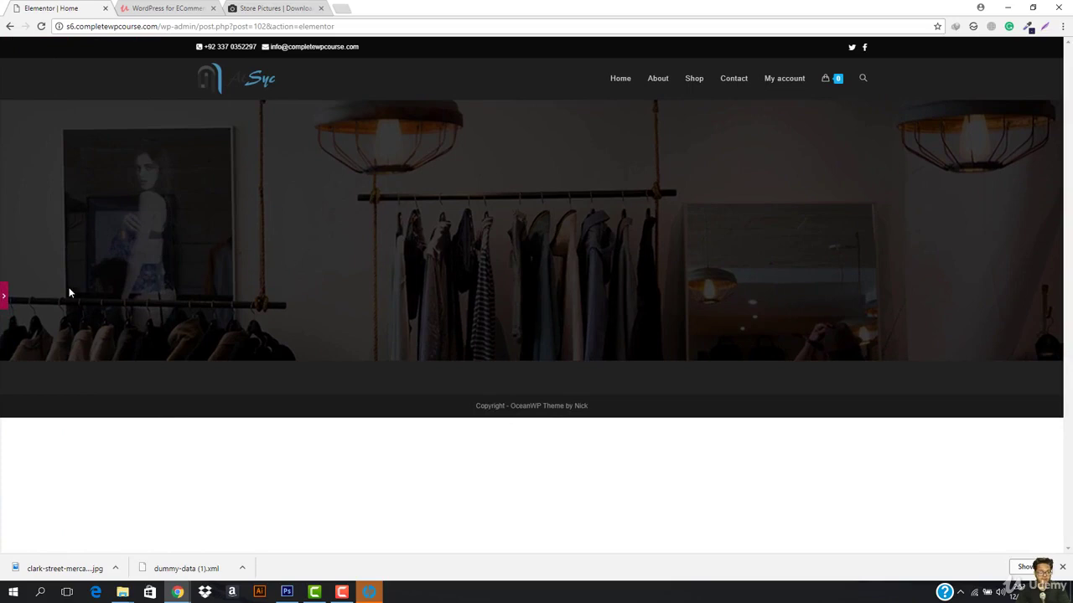
pyautogui.click(3, 297)
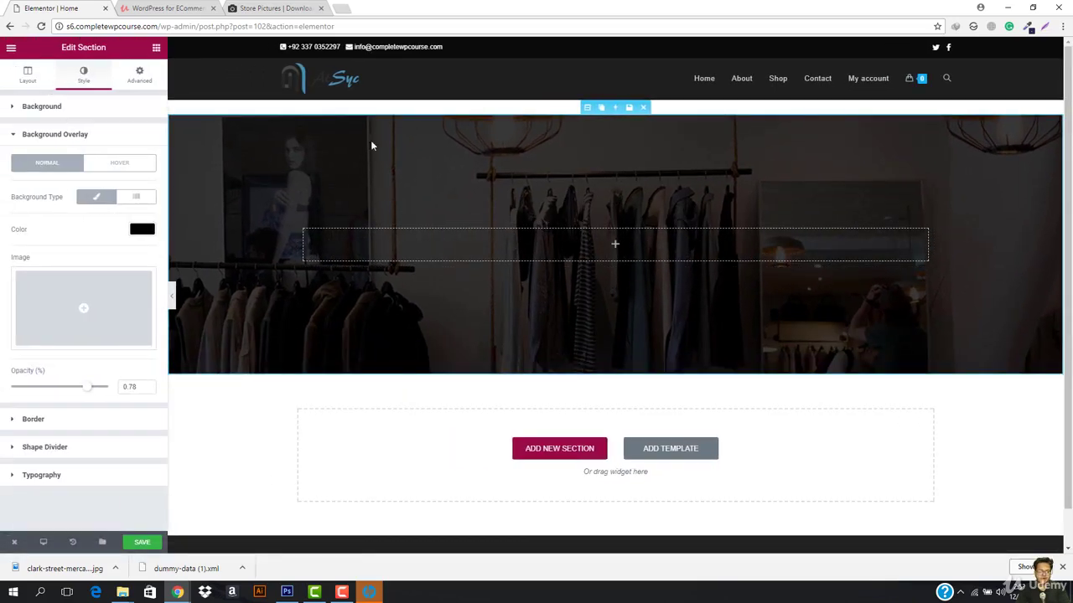
# Step: Add a Heading widget to the hero section with the title BooStore and center it
pyautogui.click(156, 48)
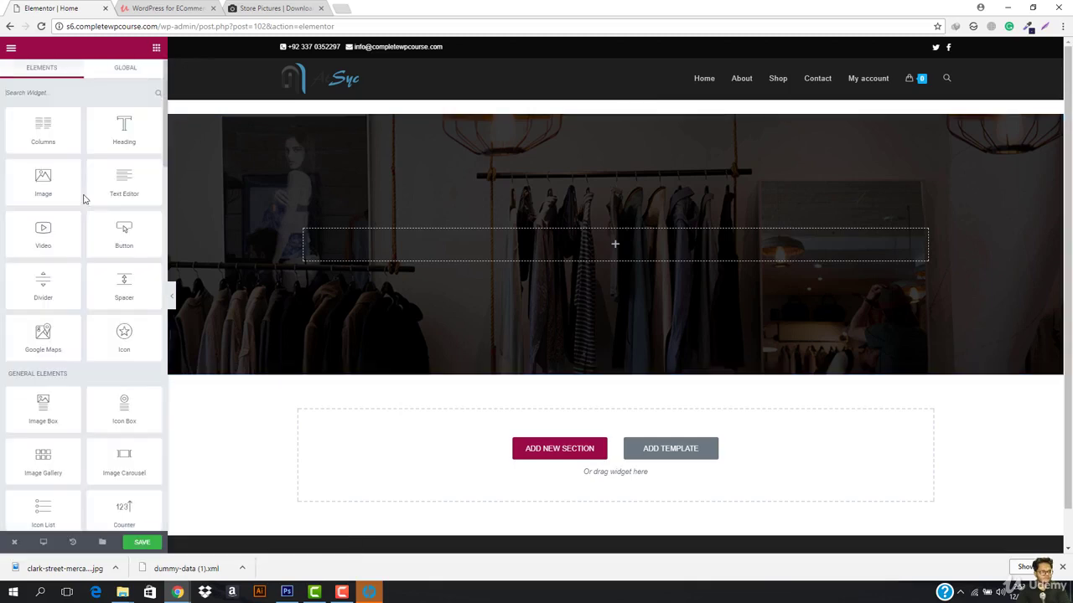
pyautogui.moveTo(124, 130); pyautogui.dragTo(610, 252)
pyautogui.doubleClick(77, 146)
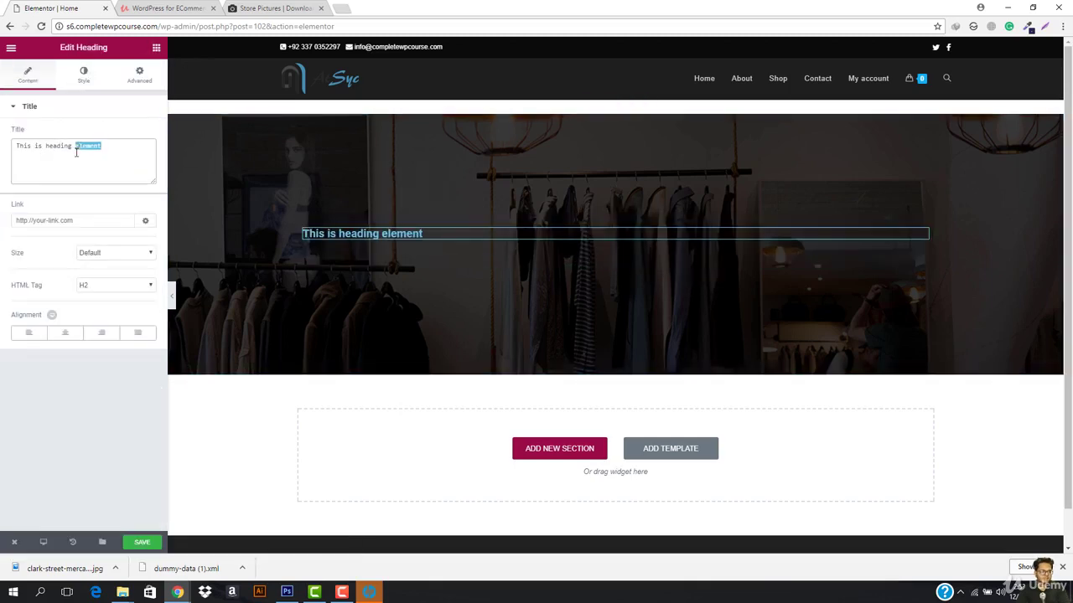
pyautogui.tripleClick(76, 152)
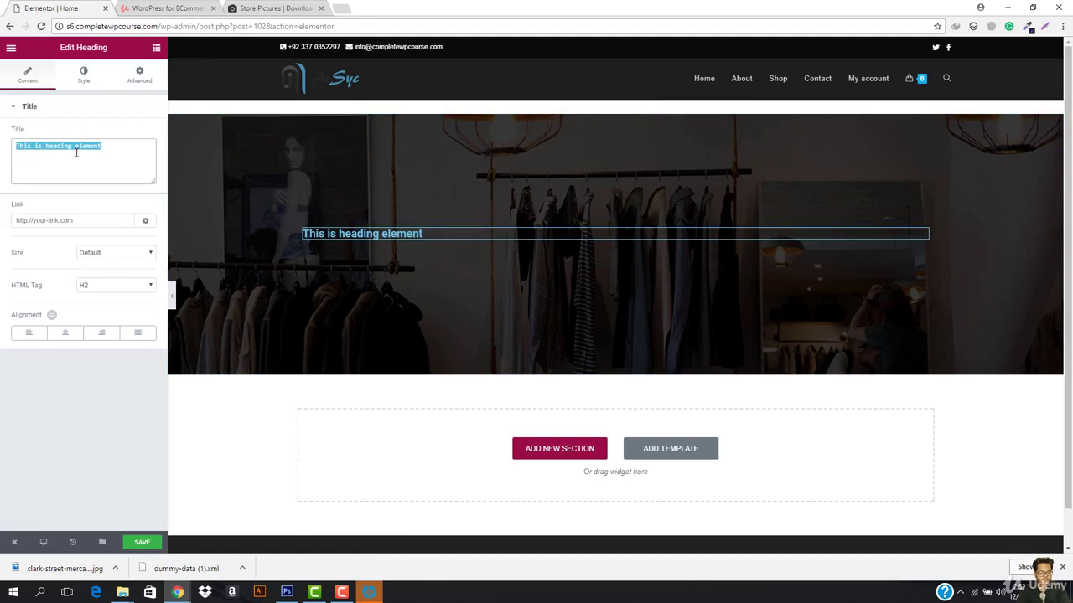
pyautogui.write('BooStore')
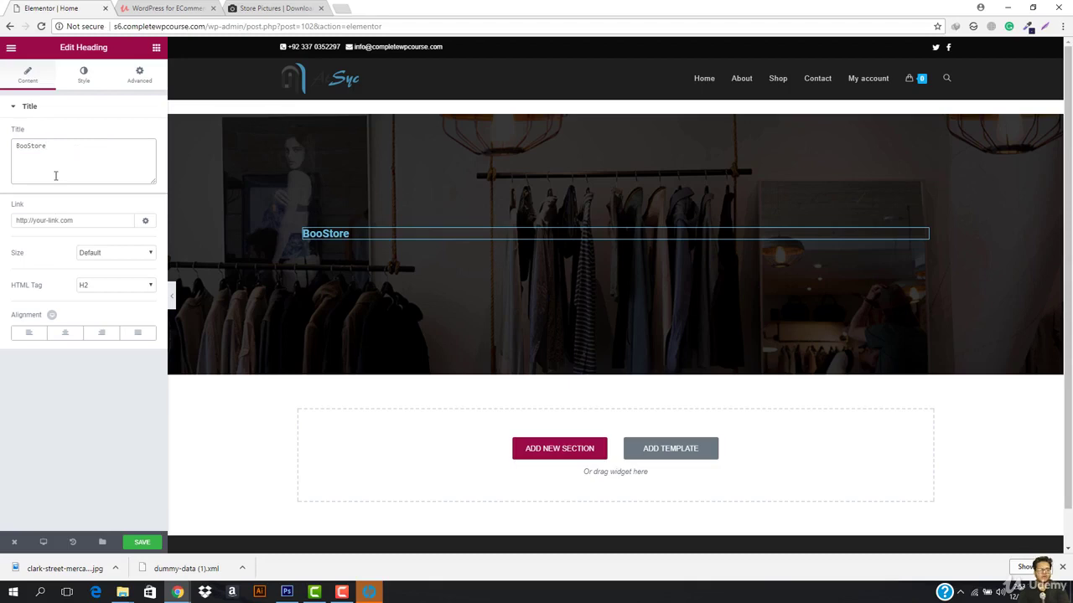
pyautogui.click(65, 335)
# Step: Set the BooStore heading's text color to white
pyautogui.click(83, 77)
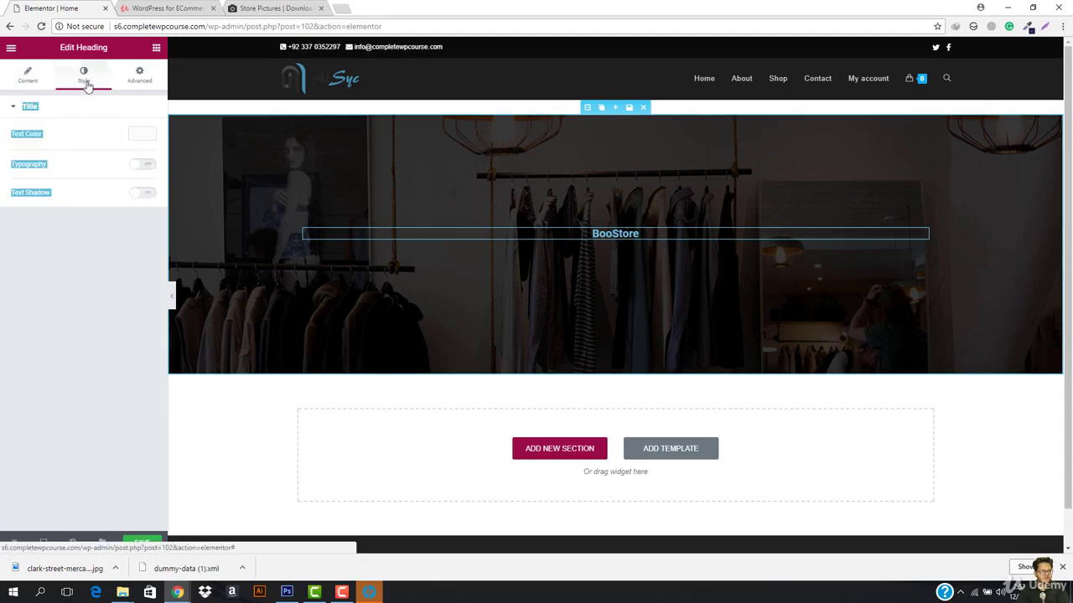
pyautogui.click(141, 138)
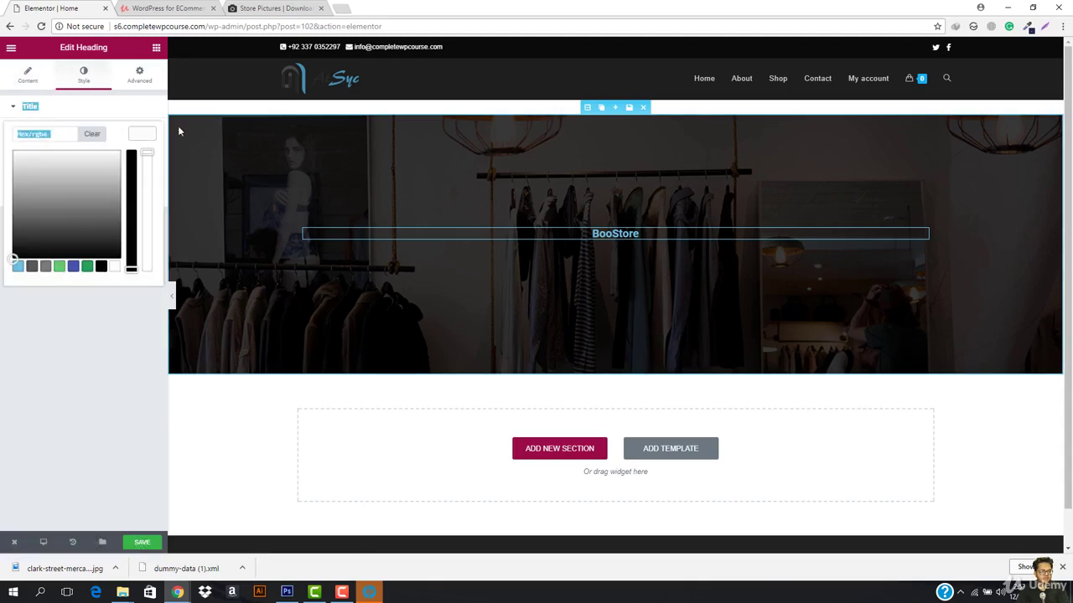
pyautogui.click(112, 268)
pyautogui.click(84, 338)
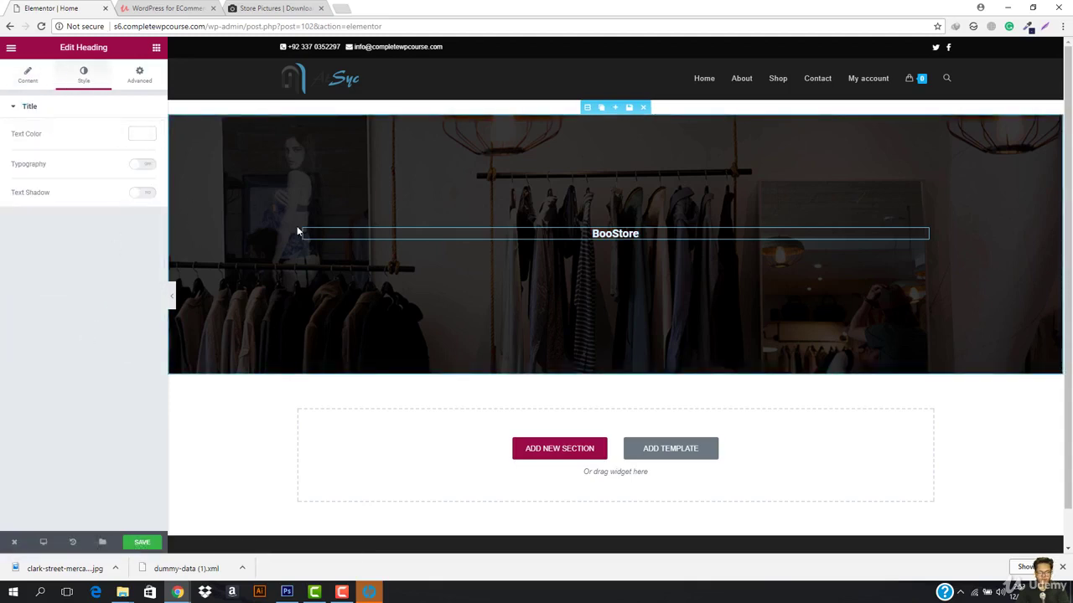
# Step: Enable custom typography for the heading and set its size to 88 px in the Open Sans family
pyautogui.click(142, 164)
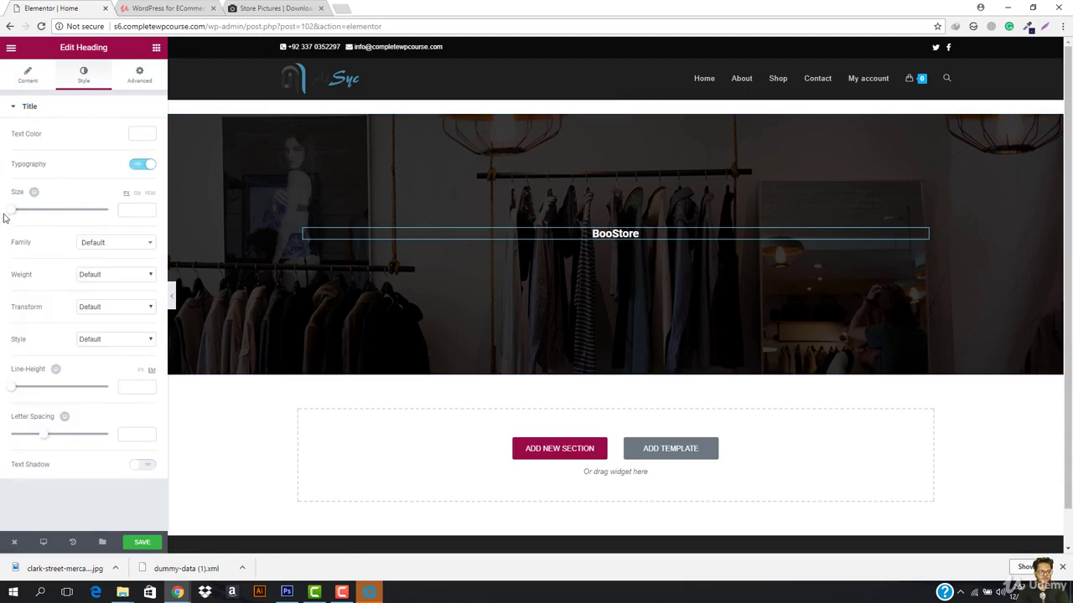
pyautogui.moveTo(9, 217); pyautogui.dragTo(52, 217)
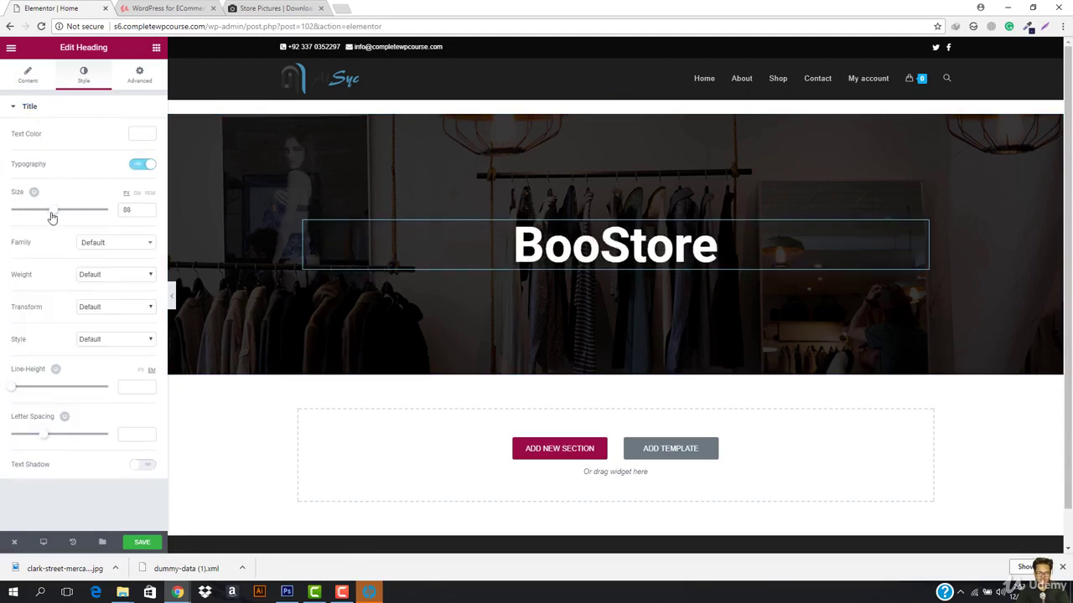
pyautogui.click(112, 242)
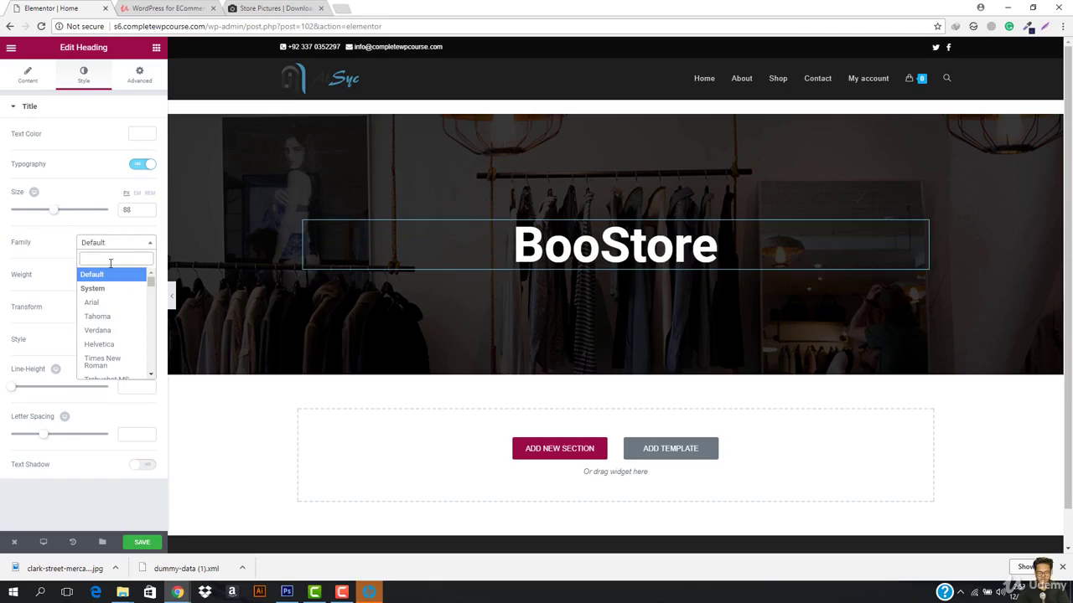
pyautogui.write('open')
pyautogui.press('Return')
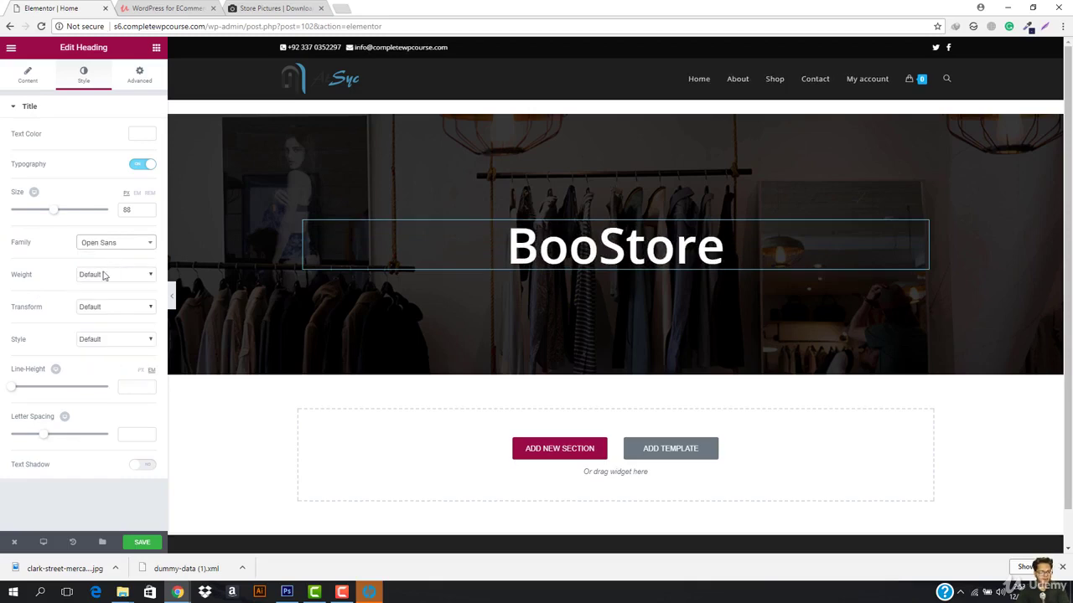
# Step: Set the heading's font weight to 300 and its text transform to Uppercase
pyautogui.click(119, 276)
pyautogui.click(113, 313)
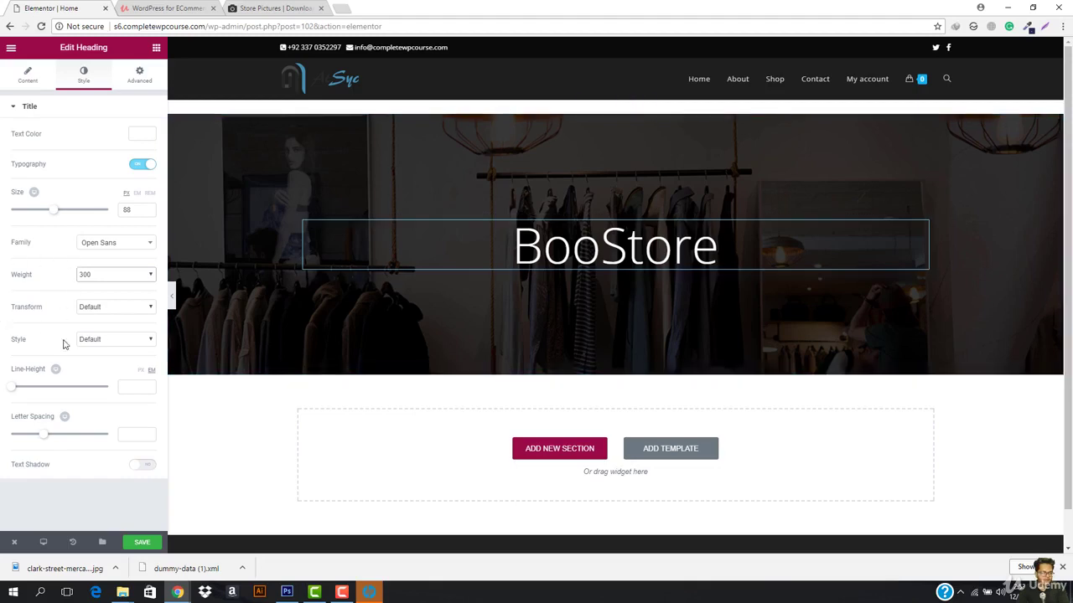
pyautogui.click(105, 310)
pyautogui.click(106, 328)
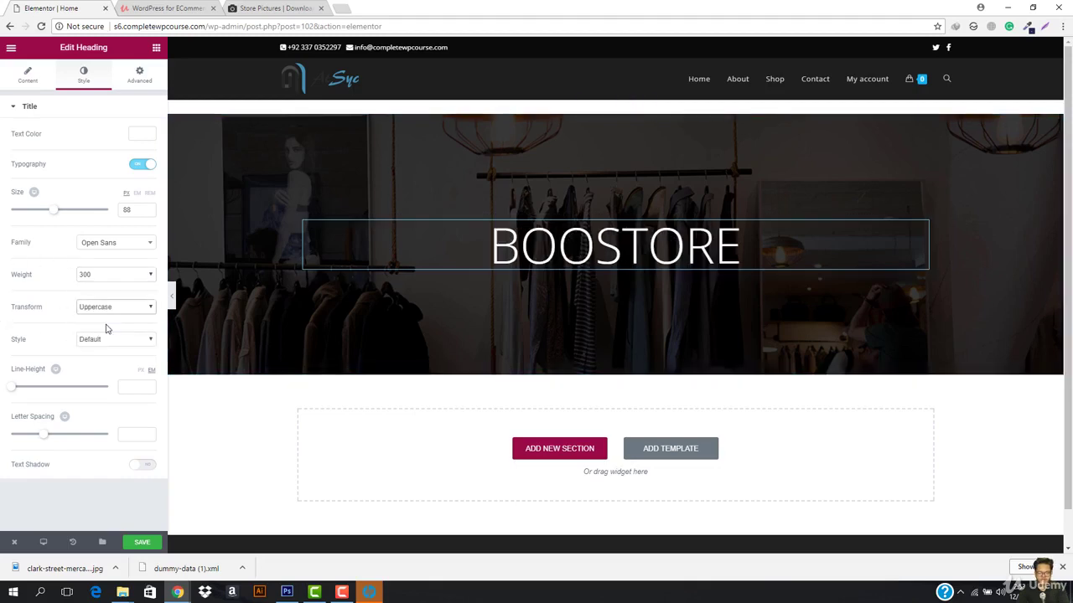
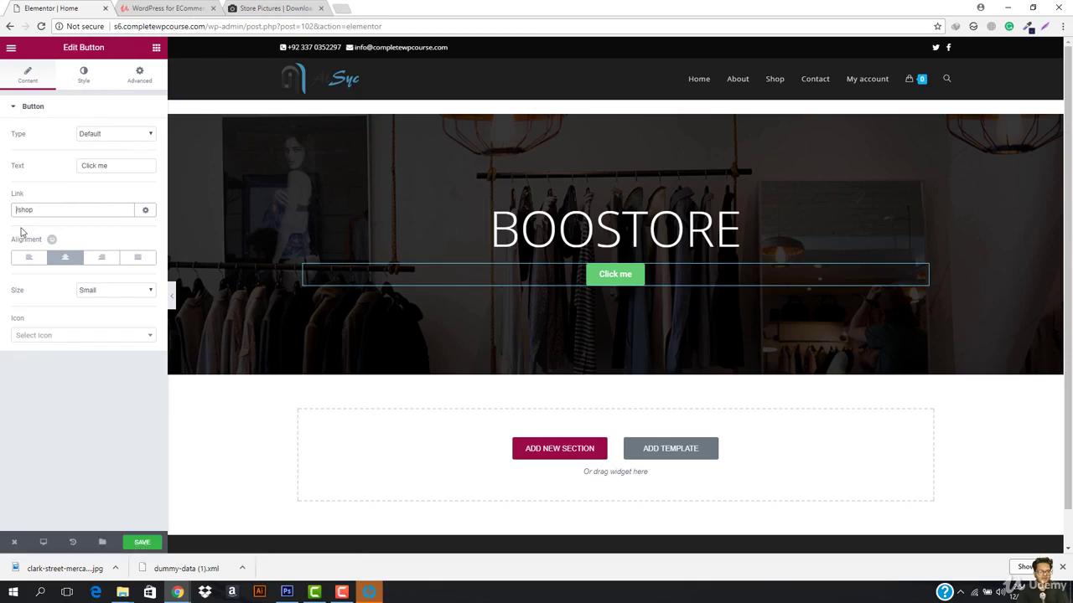
# Step: Make the Click me button's background color fully transparent
pyautogui.click(85, 82)
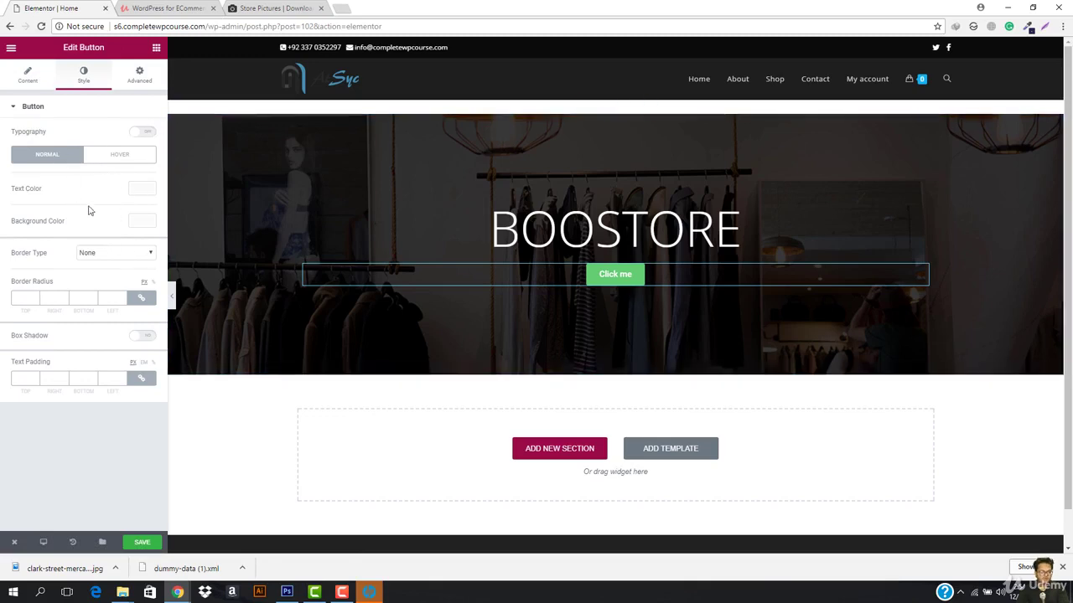
pyautogui.click(142, 221)
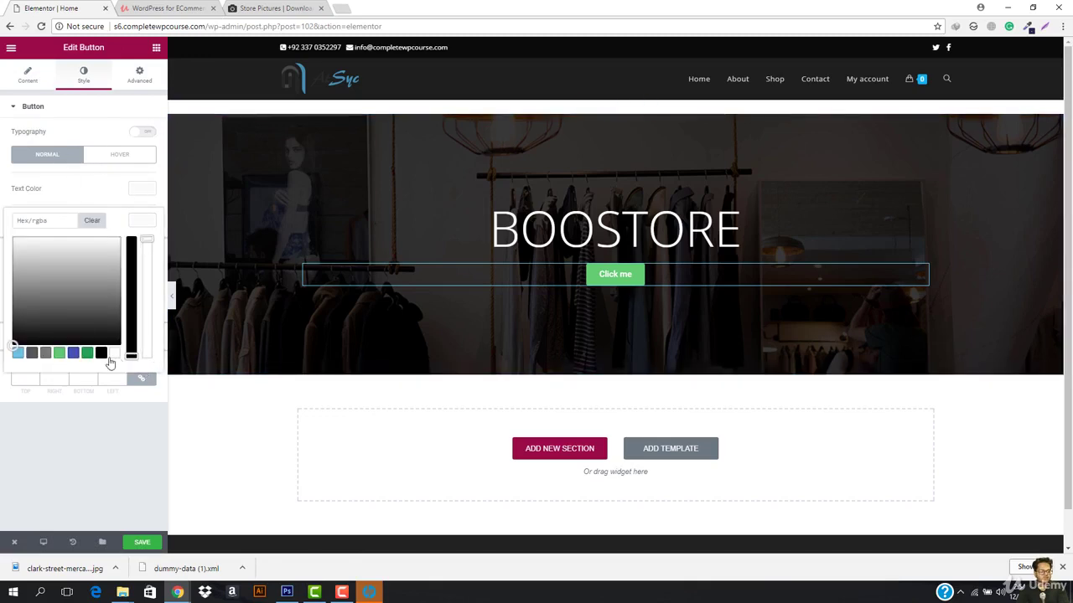
pyautogui.moveTo(148, 276); pyautogui.dragTo(143, 369)
pyautogui.click(143, 378)
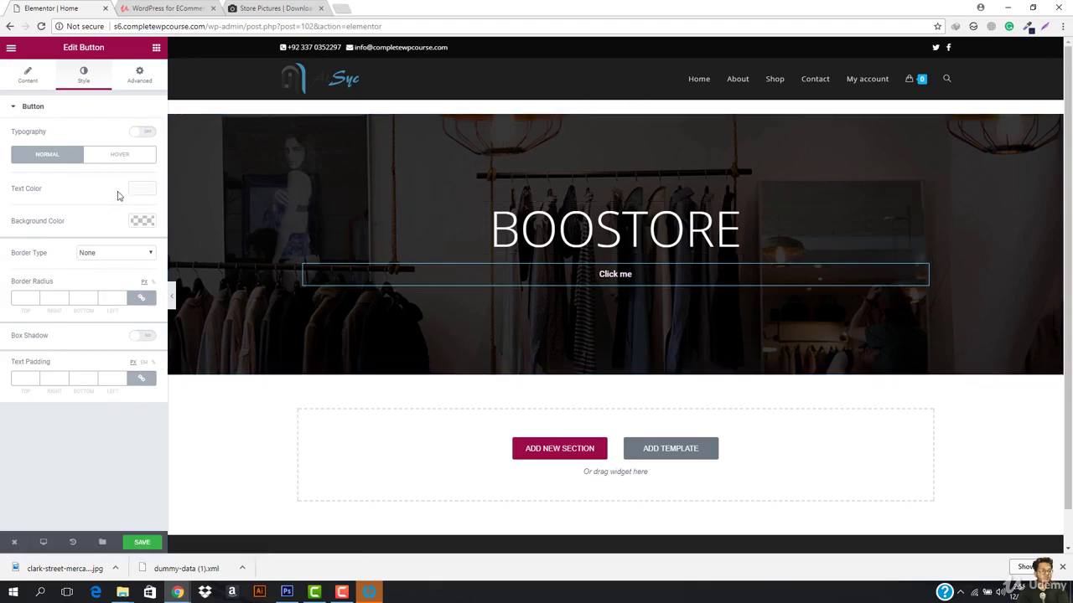
# Step: Turn on the button's custom typography and give it a Solid border with a width of 1 on all sides
pyautogui.click(142, 133)
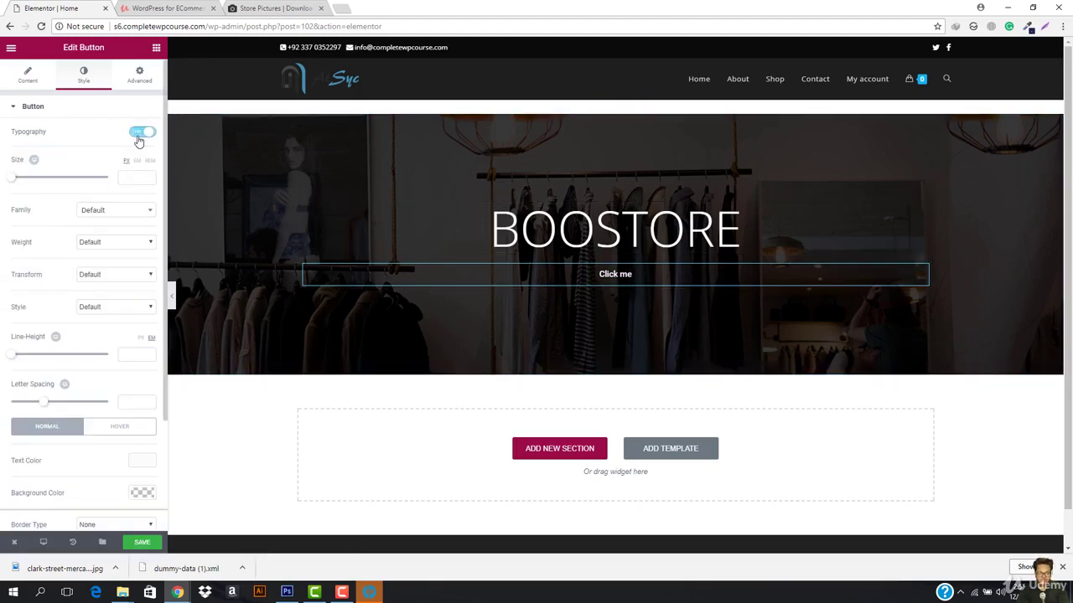
pyautogui.scroll(-3, 107, 300)
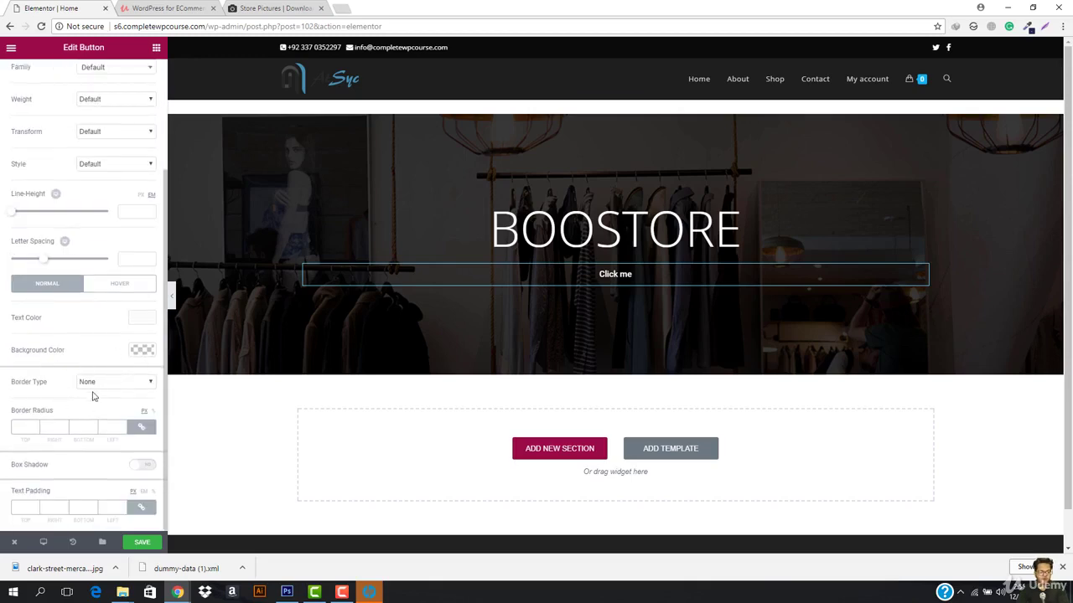
pyautogui.click(111, 385)
pyautogui.click(98, 399)
pyautogui.click(13, 427)
pyautogui.write('1')
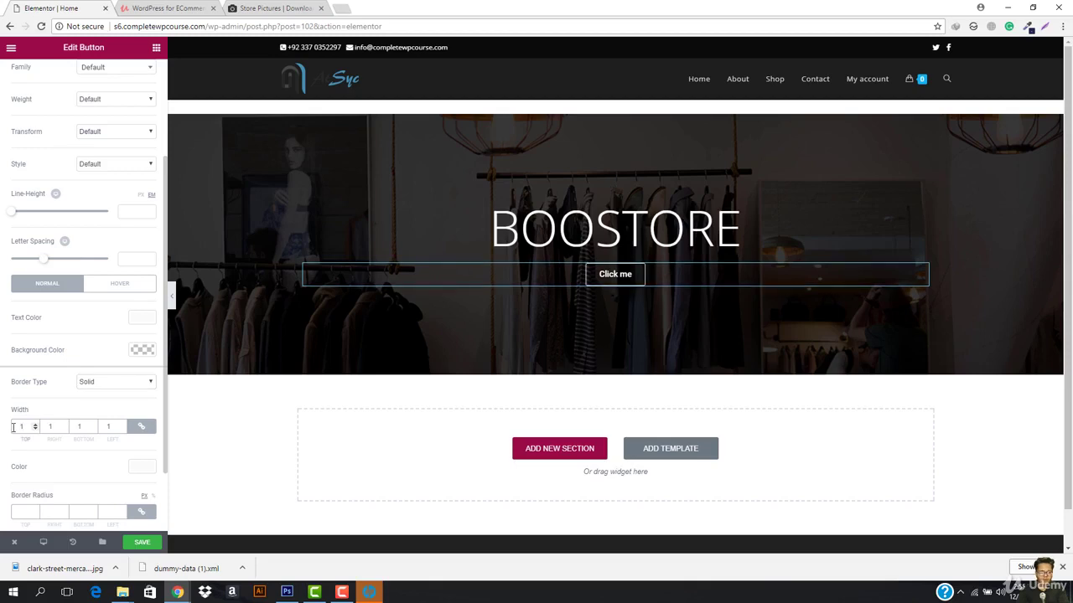
# Step: Round the button's corners with a border radius of 25 px on all sides
pyautogui.click(140, 426)
pyautogui.scroll(-1, 8, 391)
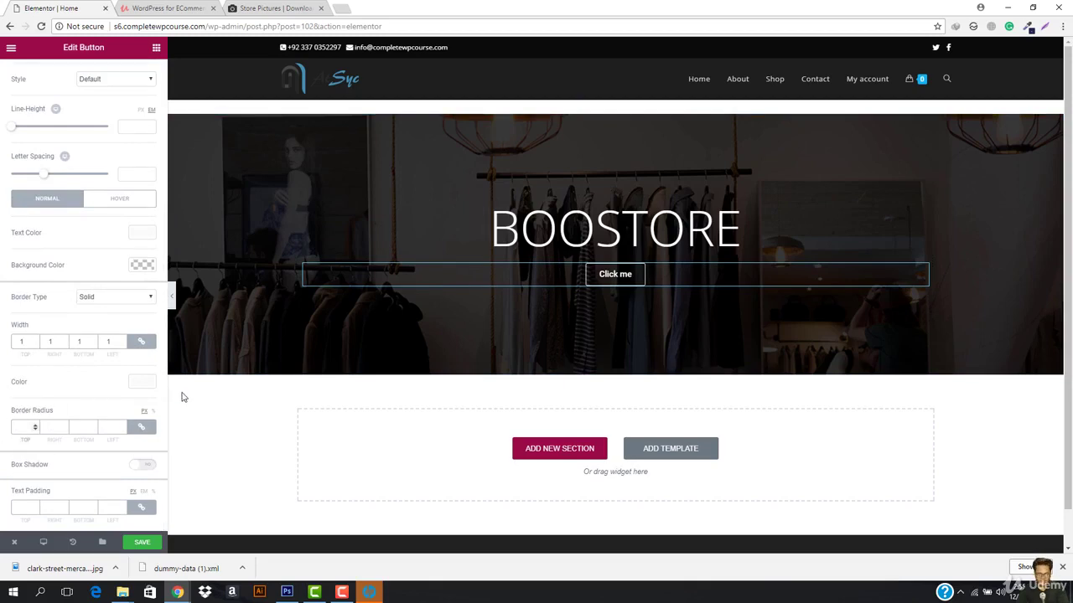
pyautogui.write('25')
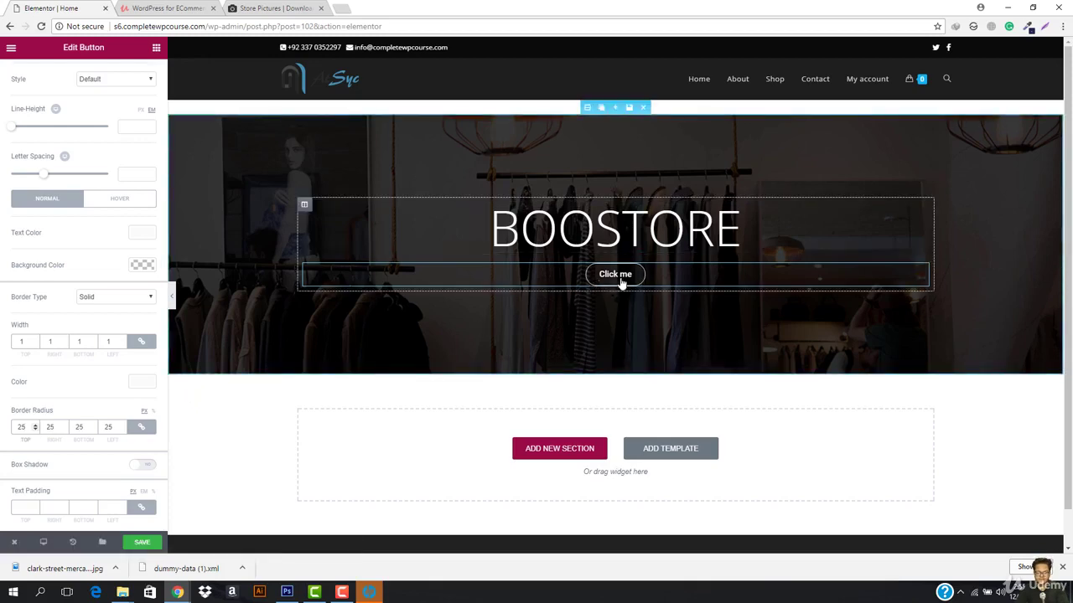
# Step: Try a linked 25 px margin on all four sides of the button and clear the values
pyautogui.scroll(5, 42, 185)
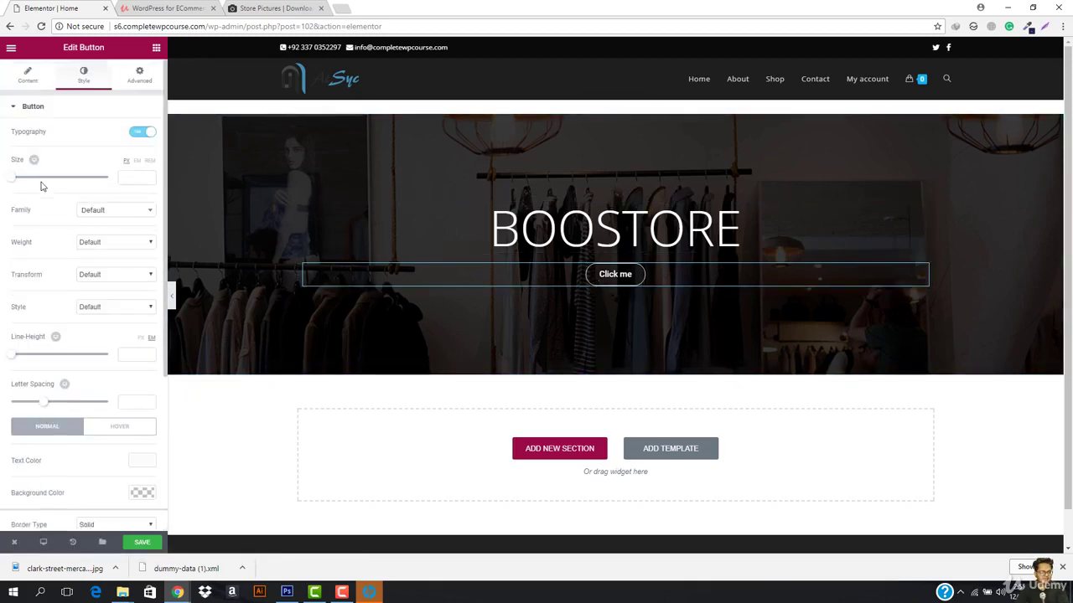
pyautogui.click(140, 76)
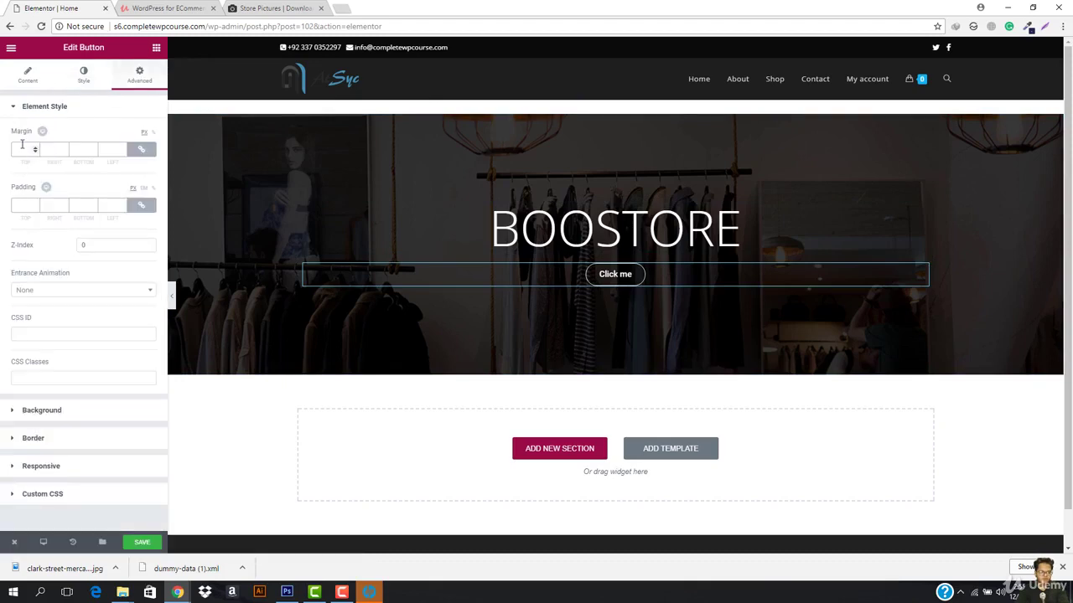
pyautogui.write('25')
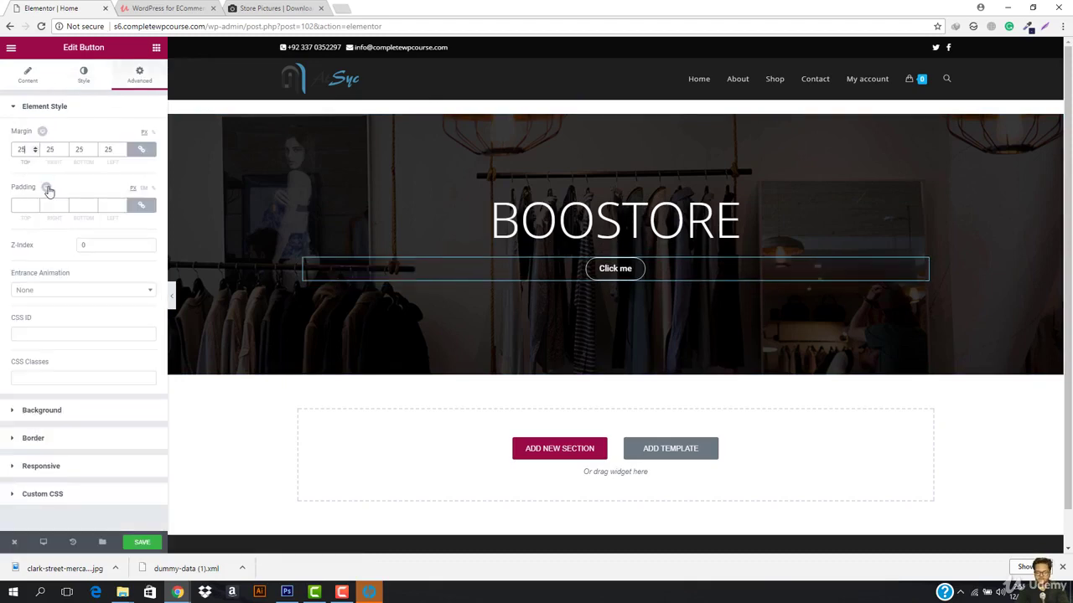
pyautogui.press('BackSpace')
pyautogui.press('BackSpace')
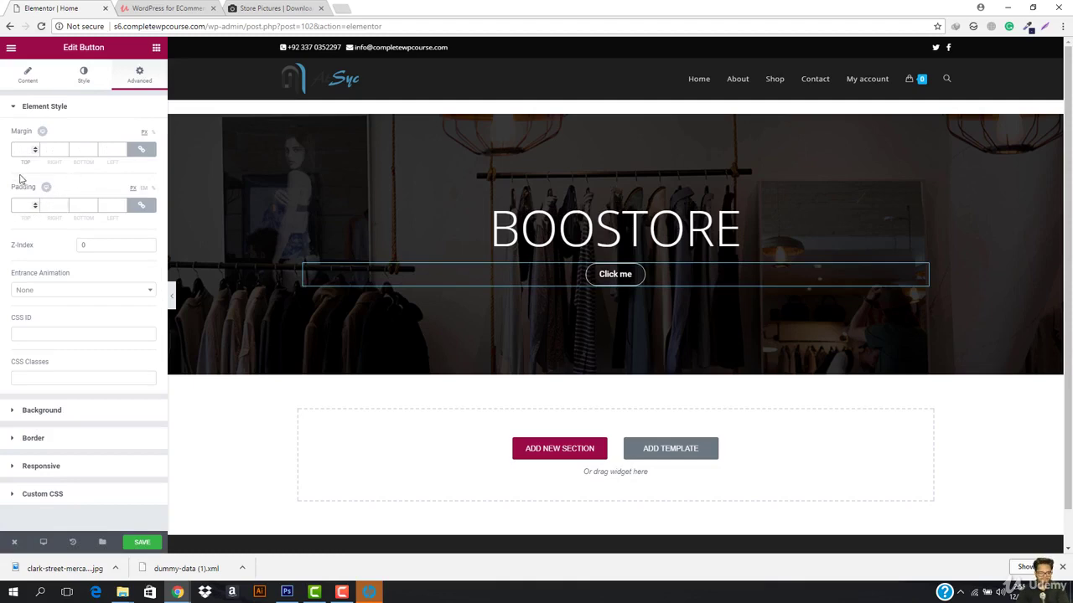
# Step: Unlink the button's margin values, set only the top margin to 50 px and preview the page without the editing panel
pyautogui.click(141, 149)
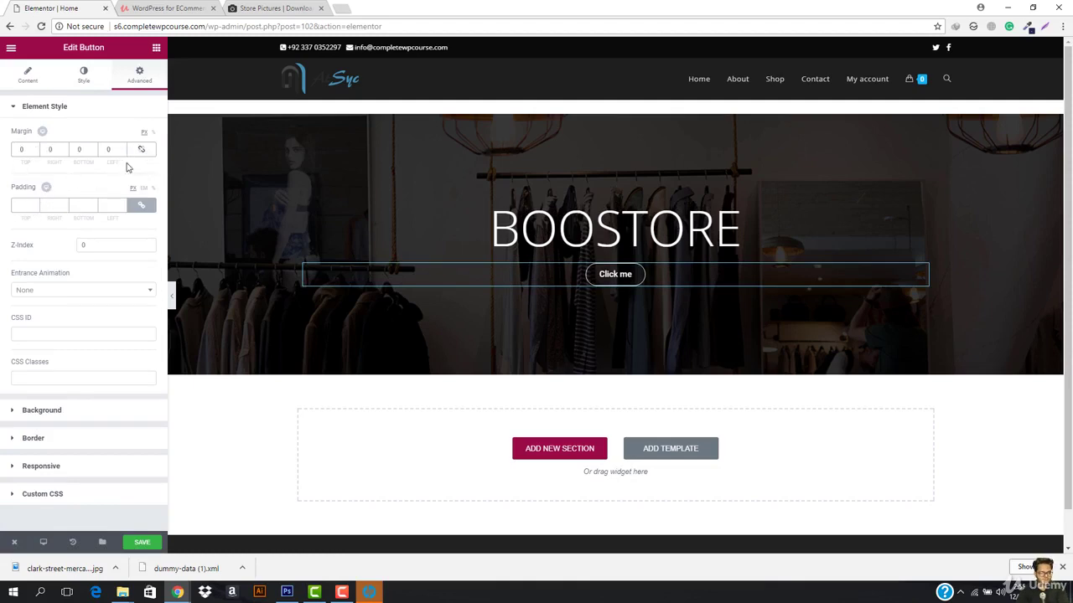
pyautogui.click(35, 151)
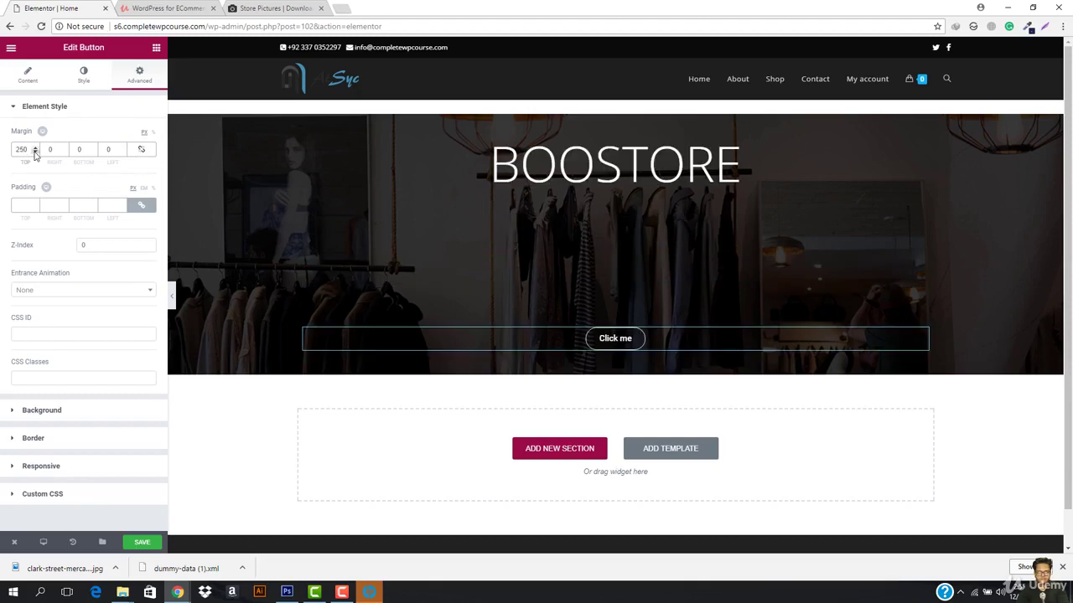
pyautogui.click(34, 154)
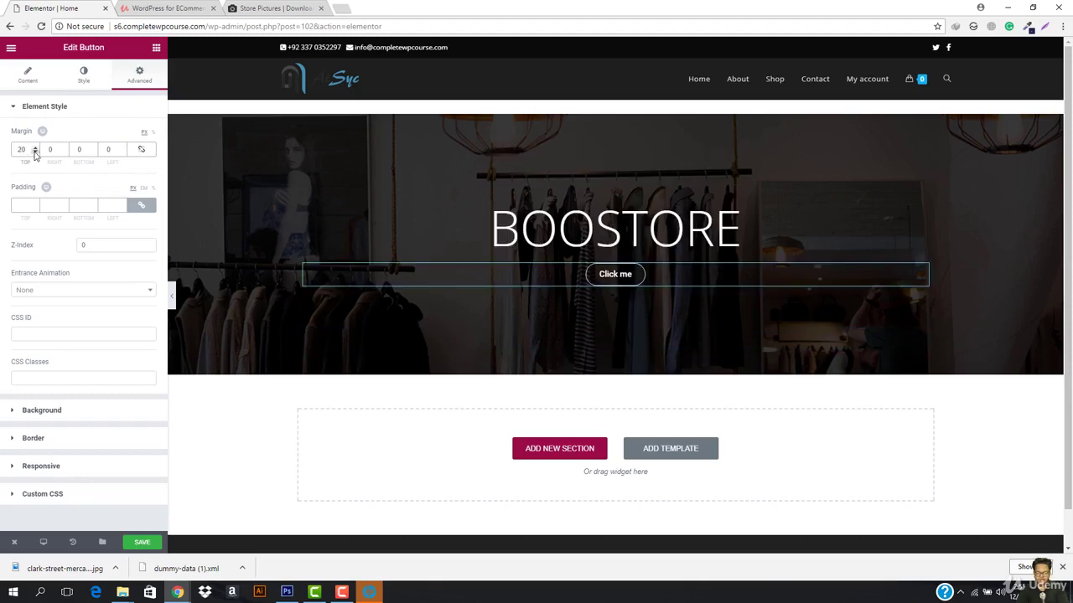
pyautogui.click(34, 153)
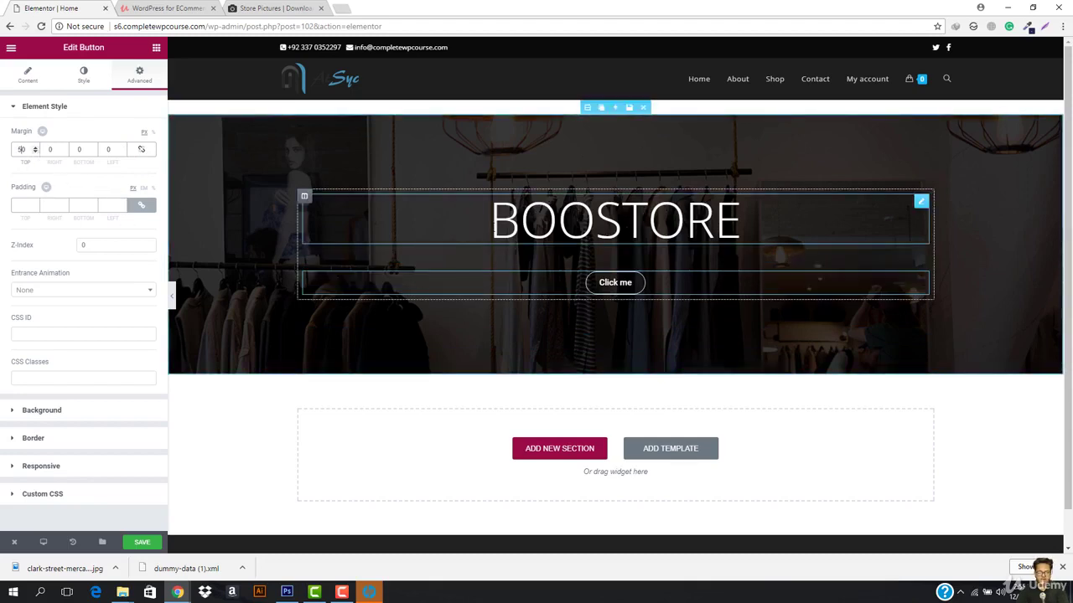
pyautogui.click(172, 296)
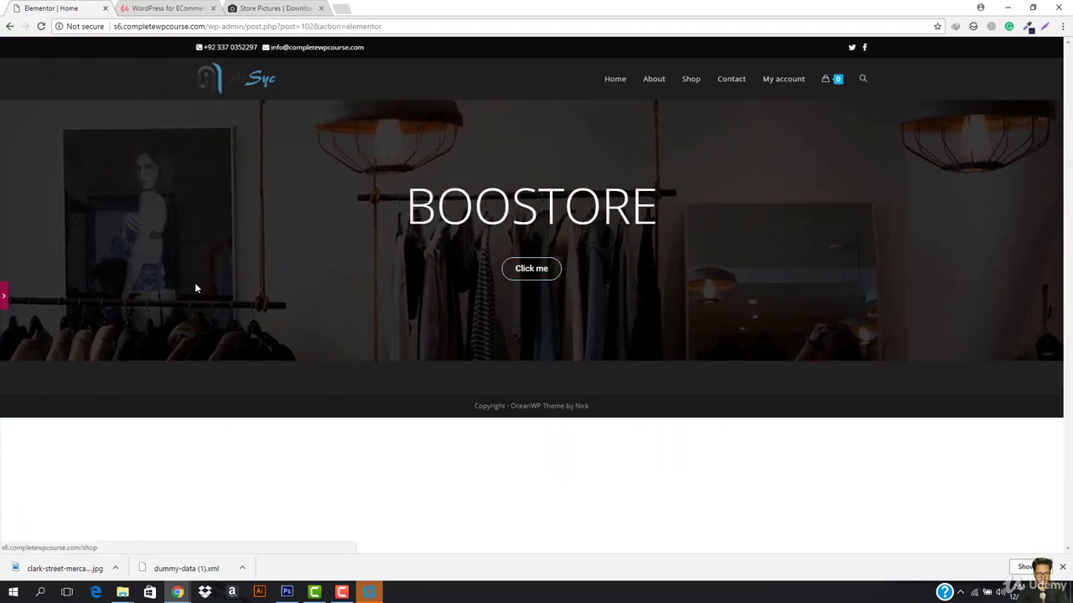
pyautogui.hotkey('ctrl', 'p')
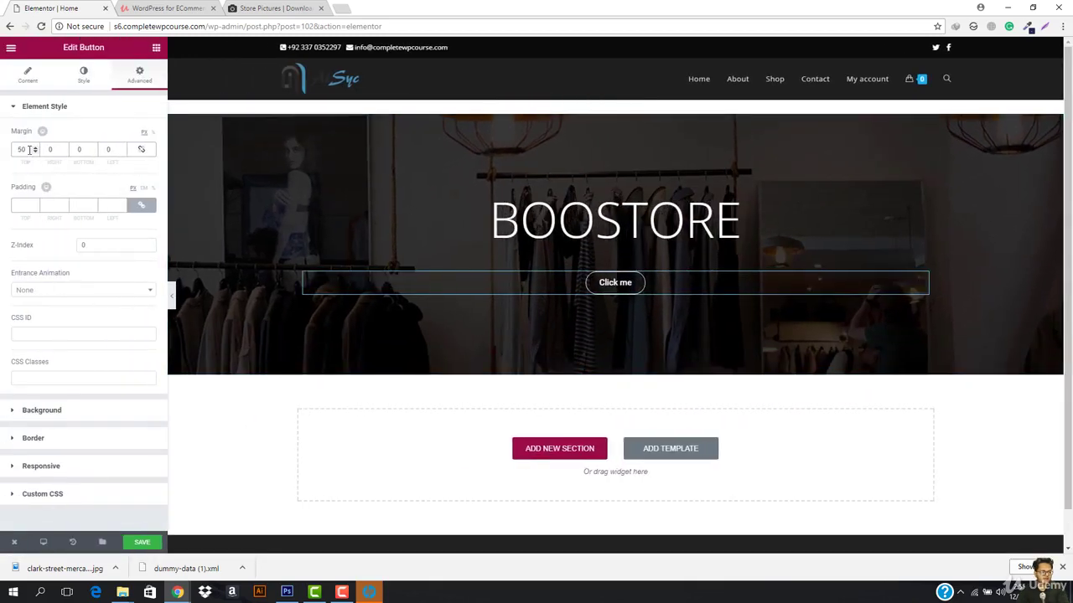
# Step: Reduce the button's top margin to 30 px
pyautogui.press('BackSpace')
pyautogui.press('BackSpace')
pyautogui.write('0')
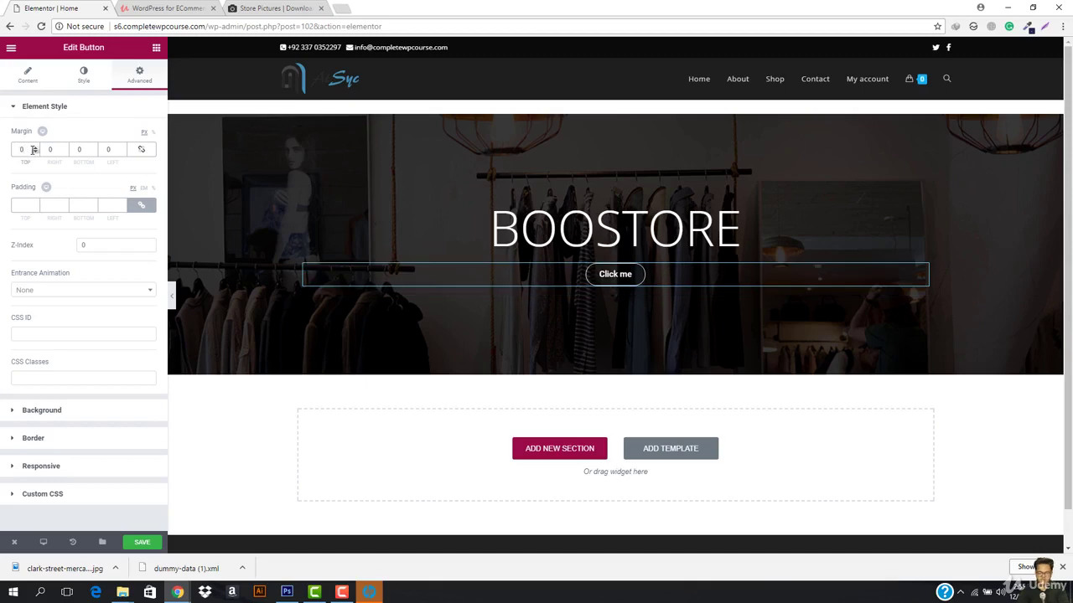
pyautogui.write('25')
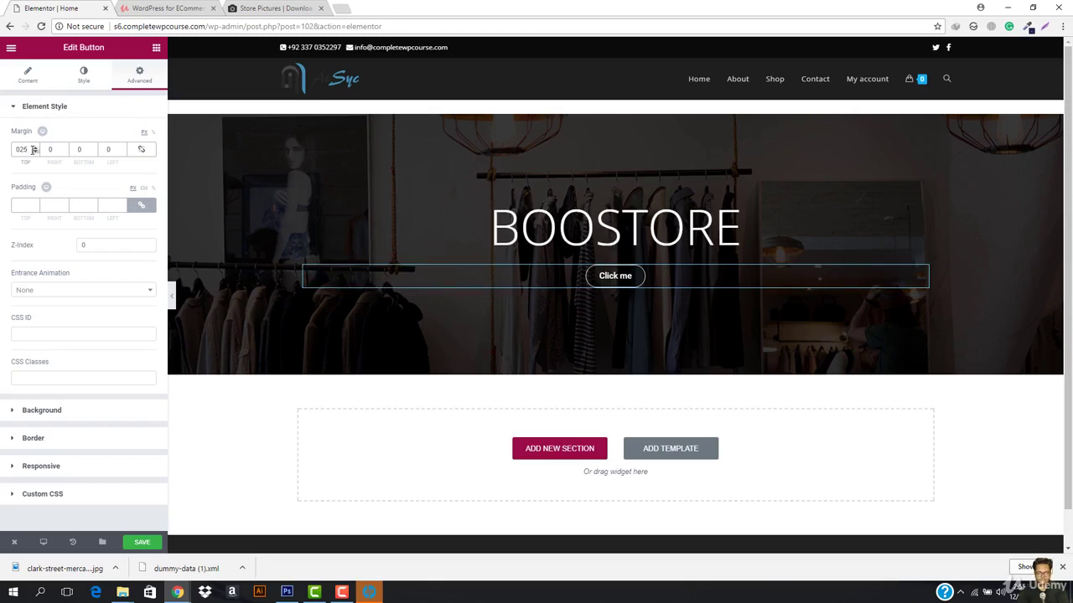
pyautogui.press('BackSpace')
pyautogui.write('030')
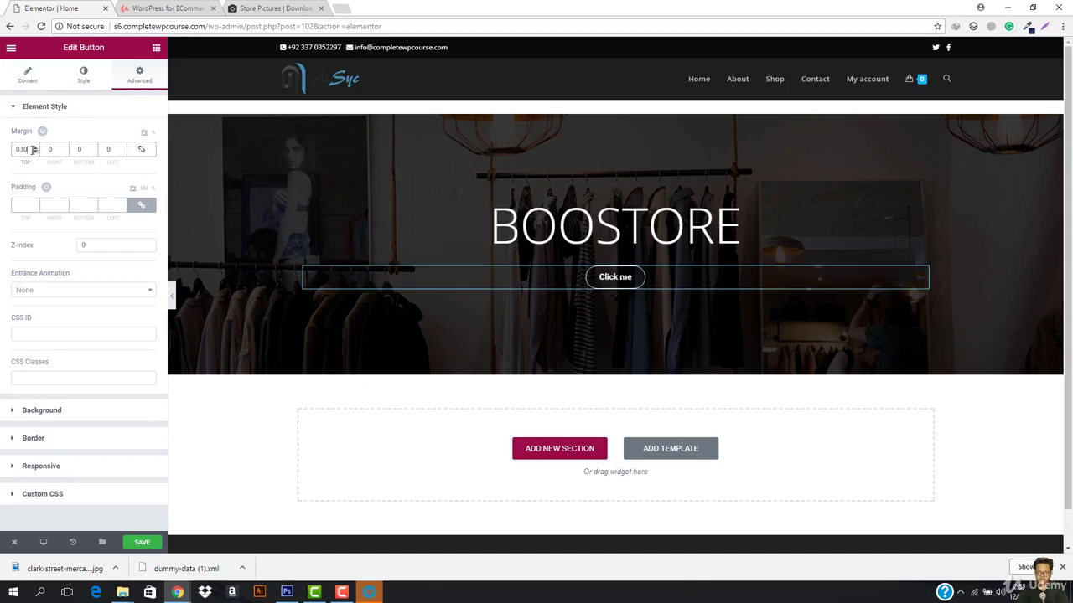
# Step: Set the button's top margin to 35 px and change its text to "All Products"
pyautogui.press('BackSpace')
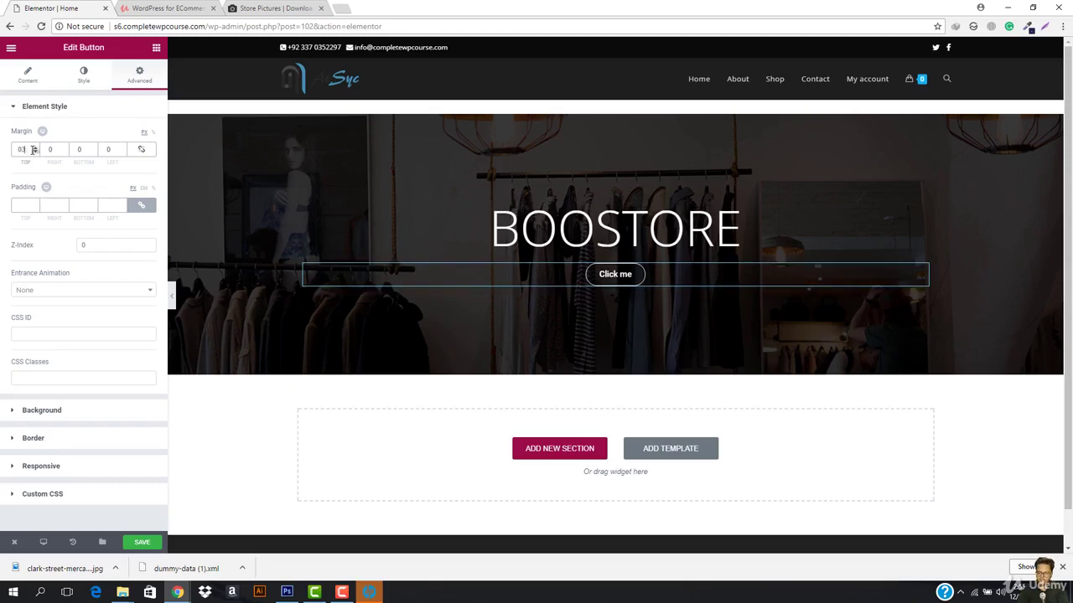
pyautogui.write('5')
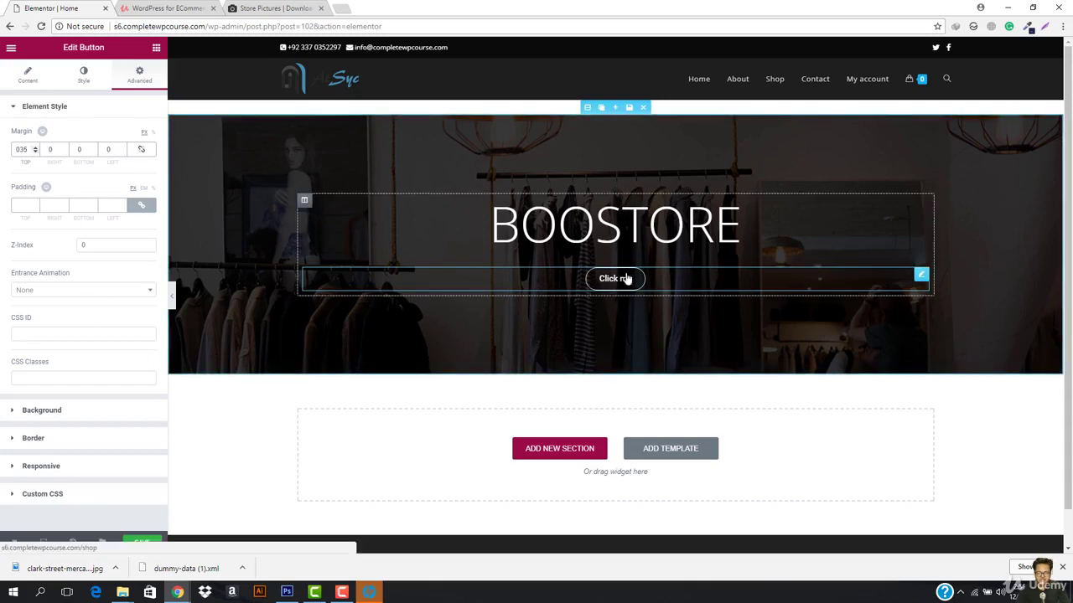
pyautogui.click(25, 76)
pyautogui.tripleClick(109, 166)
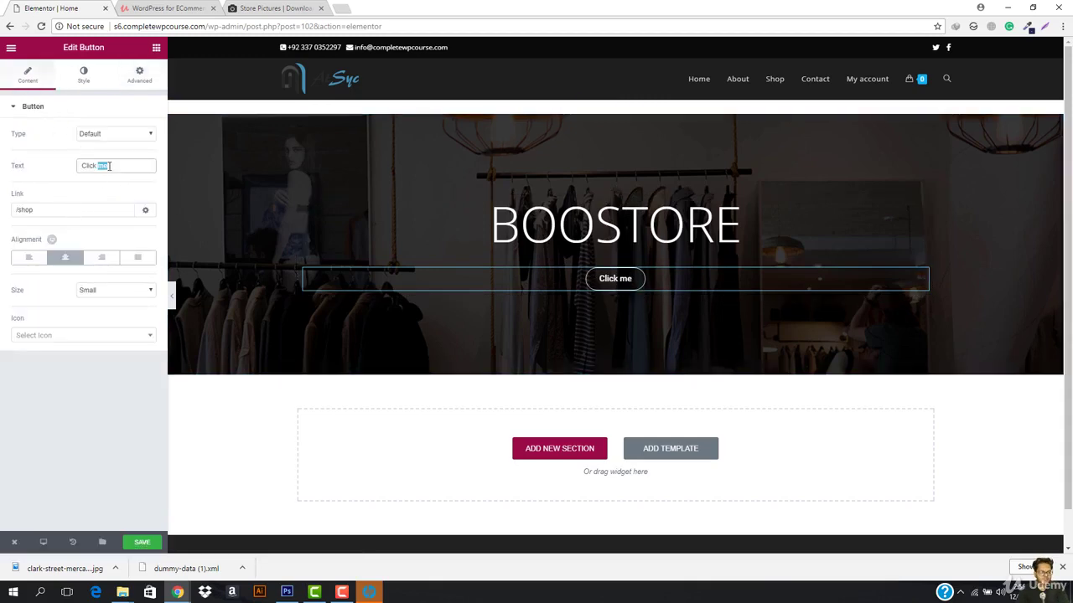
pyautogui.write('S')
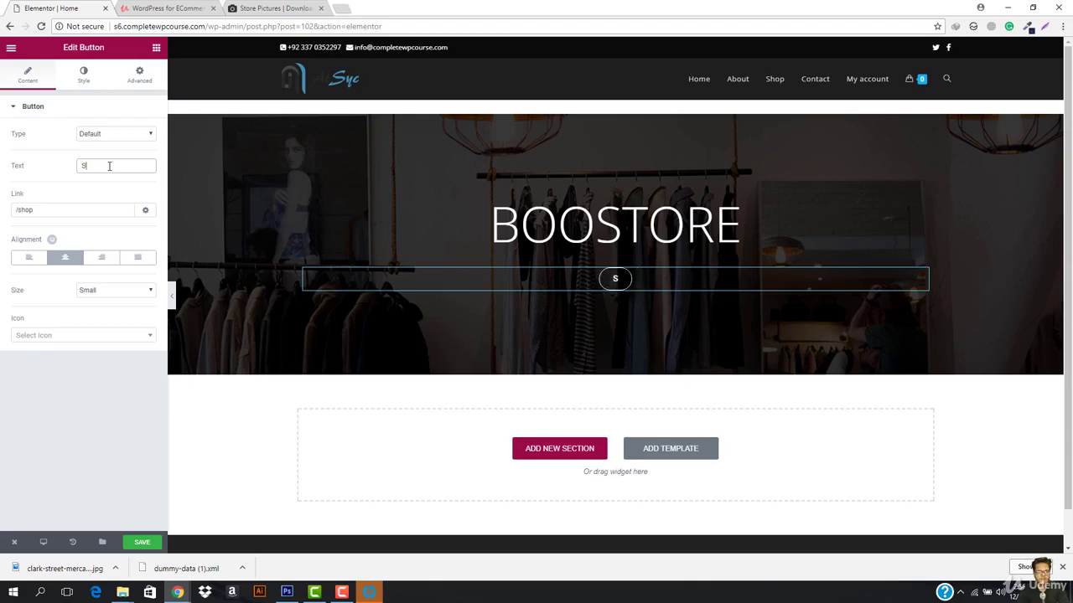
pyautogui.write('ee Our')
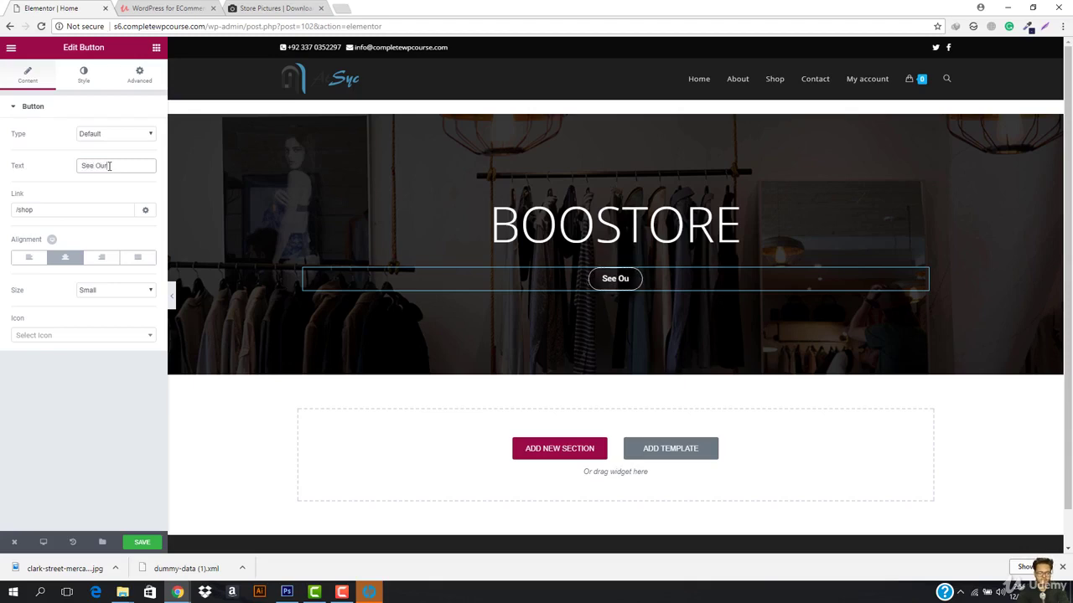
pyautogui.press('BackSpace')
pyautogui.press('BackSpace')
pyautogui.press('BackSpace')
pyautogui.write('All Pre')
pyautogui.press('BackSpace')
pyautogui.write('oducts')
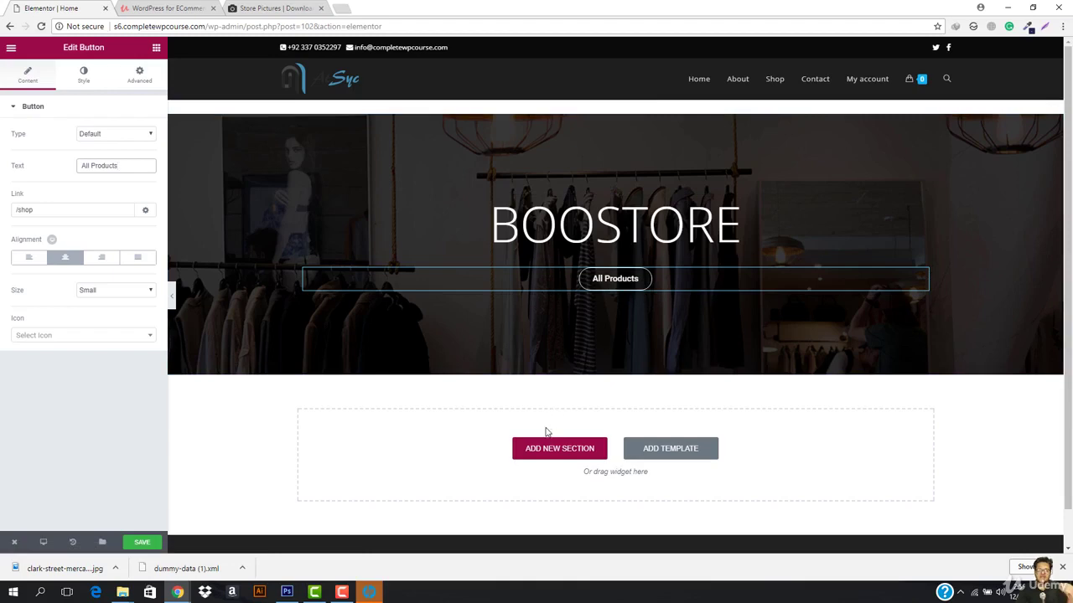
# Step: Give the button a hover background of saturated blue, starting from the #6ec1e4 swatch, at about half opacity
pyautogui.click(88, 77)
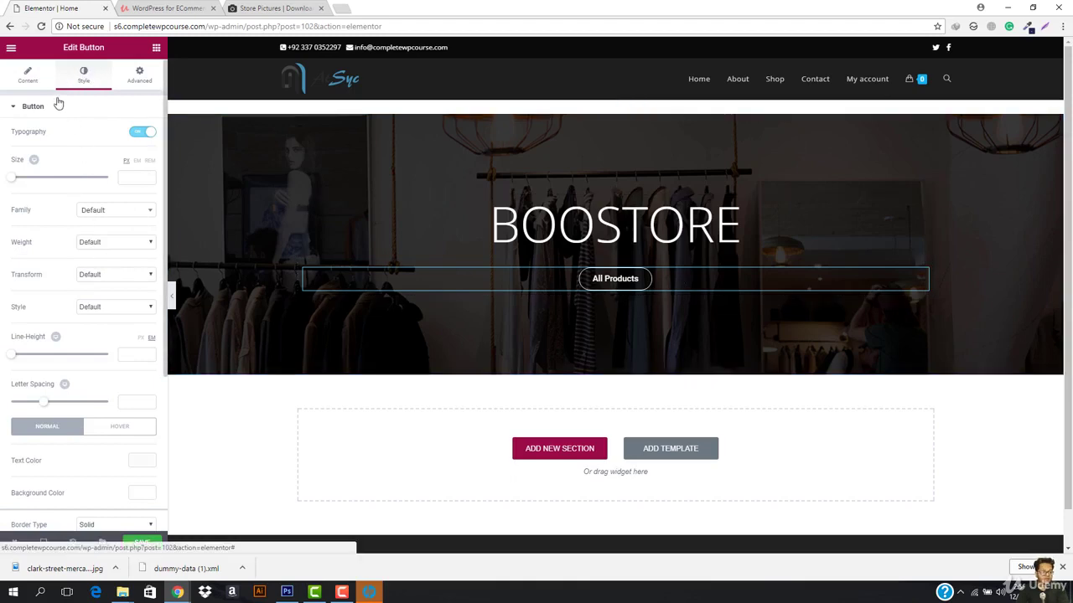
pyautogui.scroll(-2, 65, 300)
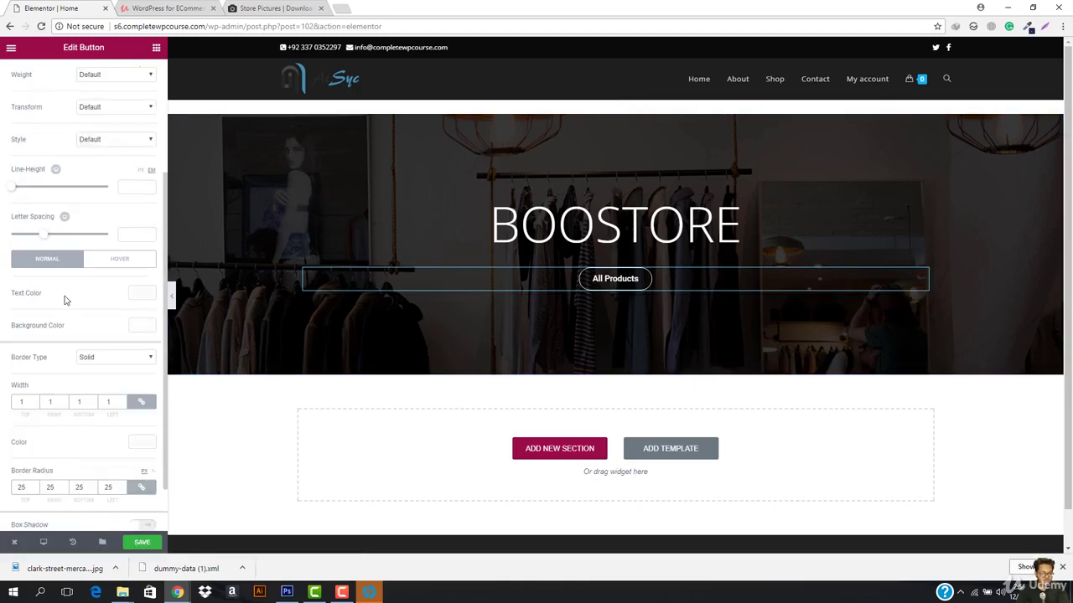
pyautogui.click(109, 262)
pyautogui.scroll(-1, 128, 339)
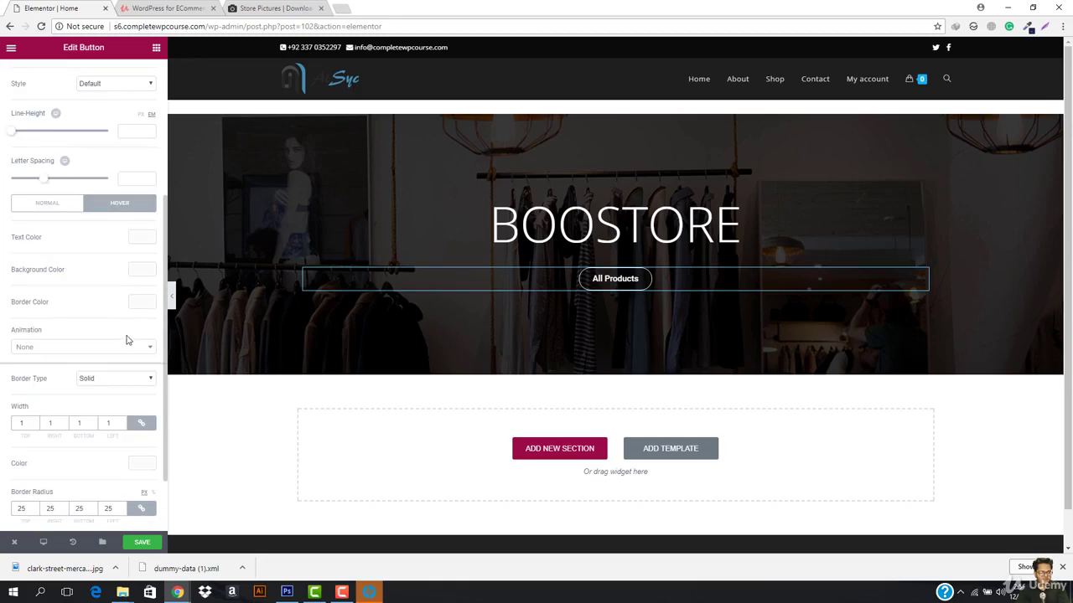
pyautogui.click(142, 269)
pyautogui.click(134, 329)
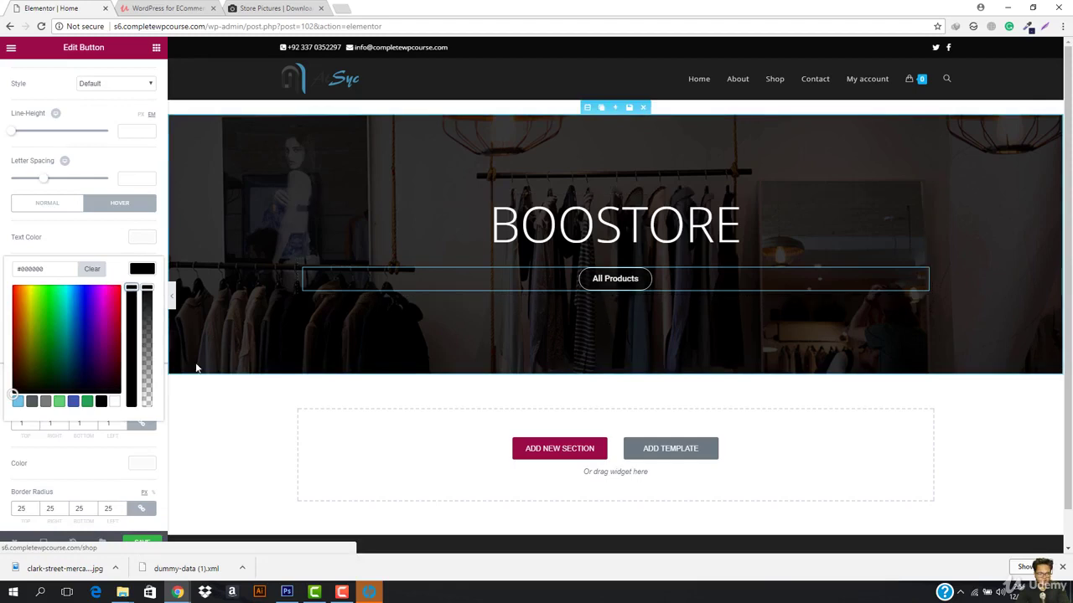
pyautogui.click(17, 402)
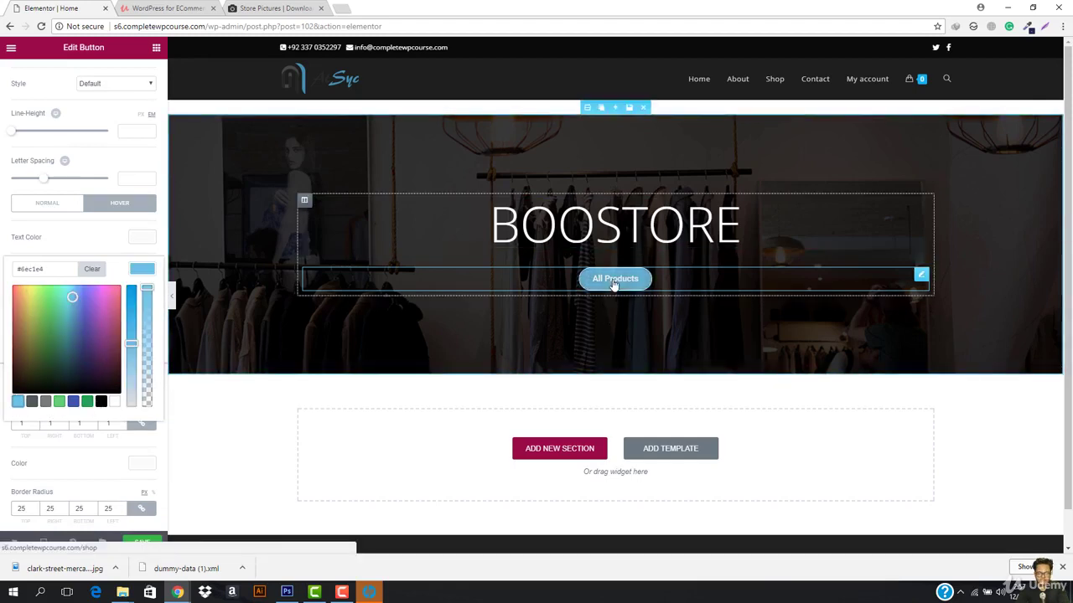
pyautogui.moveTo(147, 288); pyautogui.dragTo(146, 350)
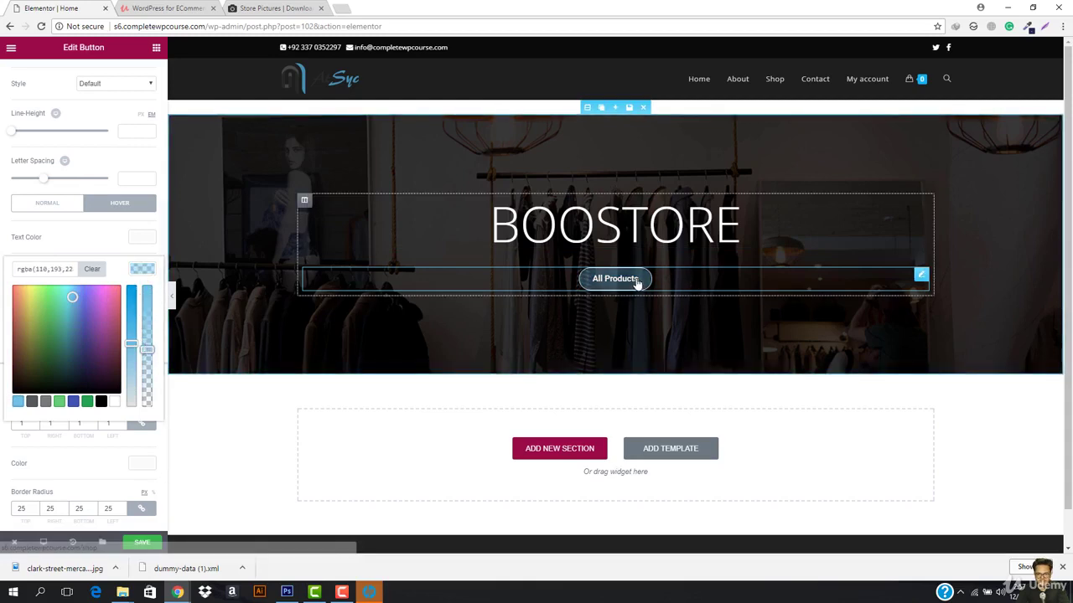
pyautogui.moveTo(131, 344); pyautogui.dragTo(131, 287)
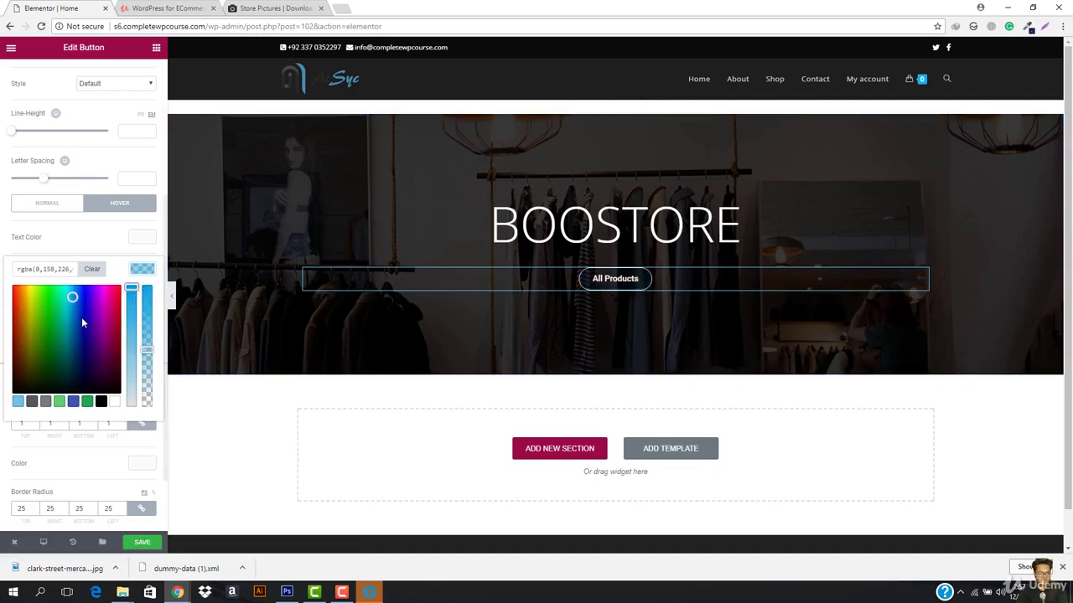
pyautogui.scroll(-1, 81, 317)
pyautogui.click(180, 220)
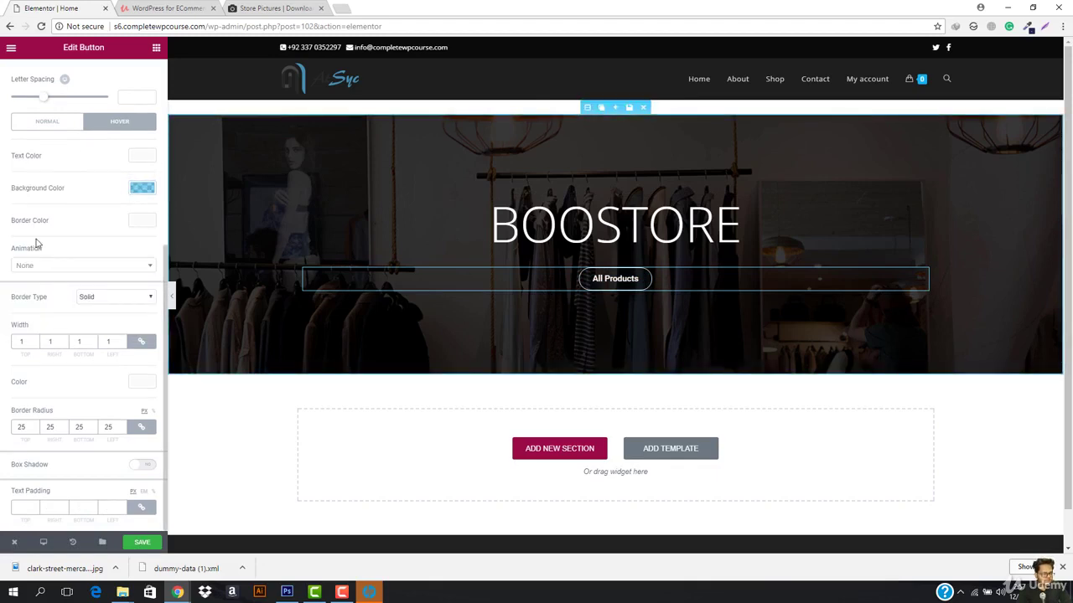
# Step: Make the button's hover border colour fully transparent, rgba(0,0,0,0)
pyautogui.click(142, 220)
pyautogui.moveTo(148, 240); pyautogui.dragTo(147, 355)
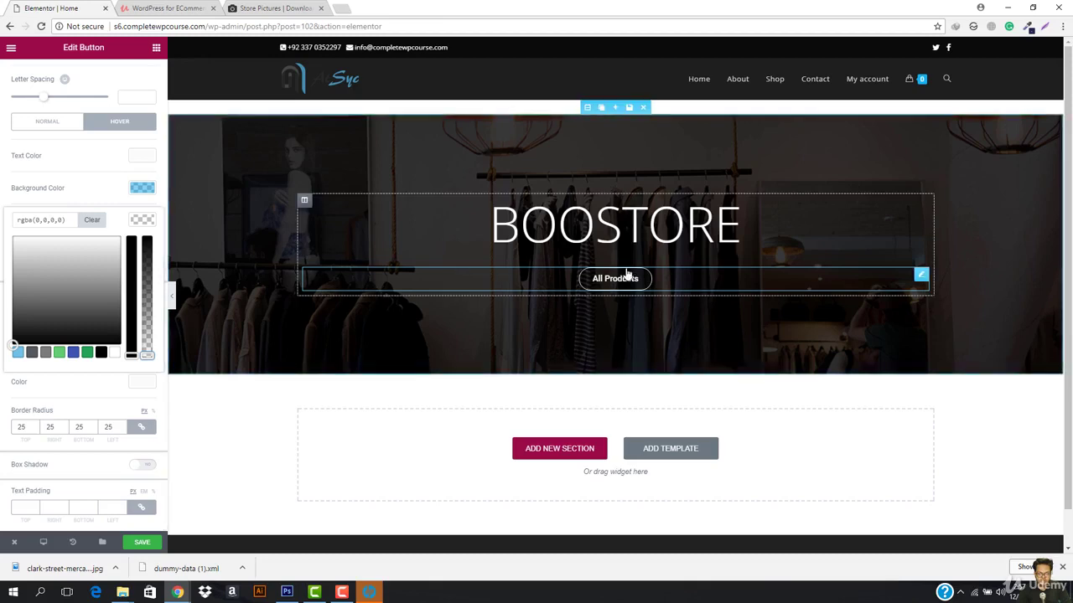
pyautogui.click(142, 187)
pyautogui.click(145, 196)
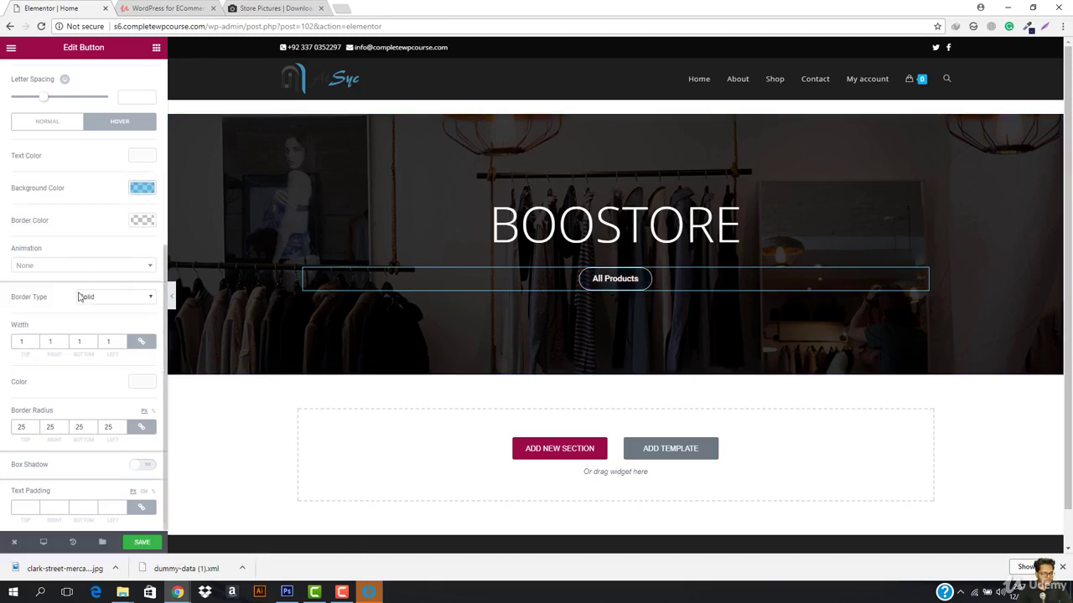
# Step: Set the button's hover animation to Grow and save the page
pyautogui.click(79, 268)
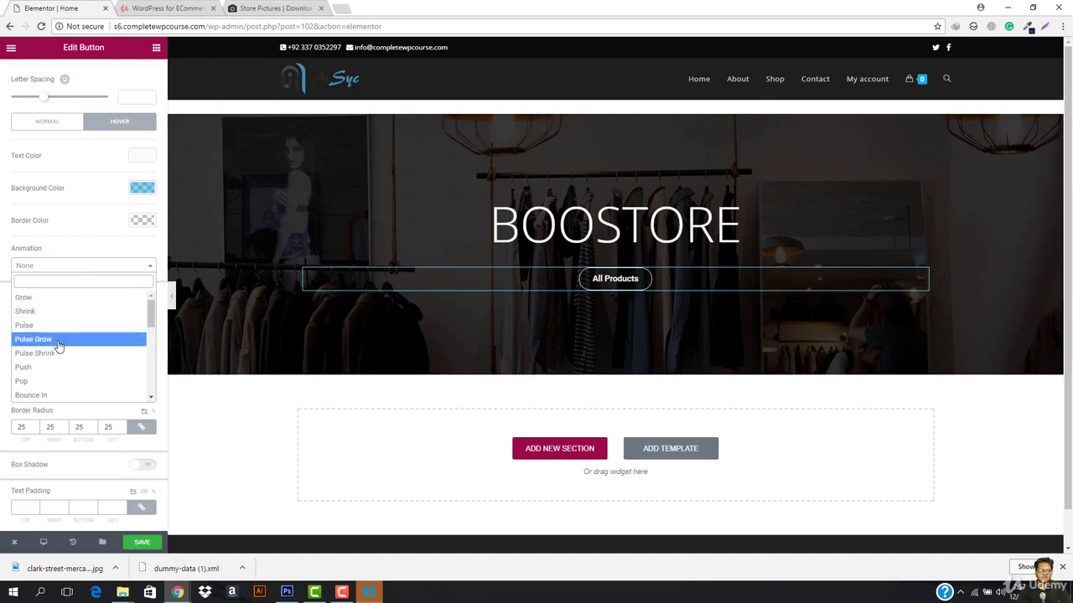
pyautogui.click(80, 298)
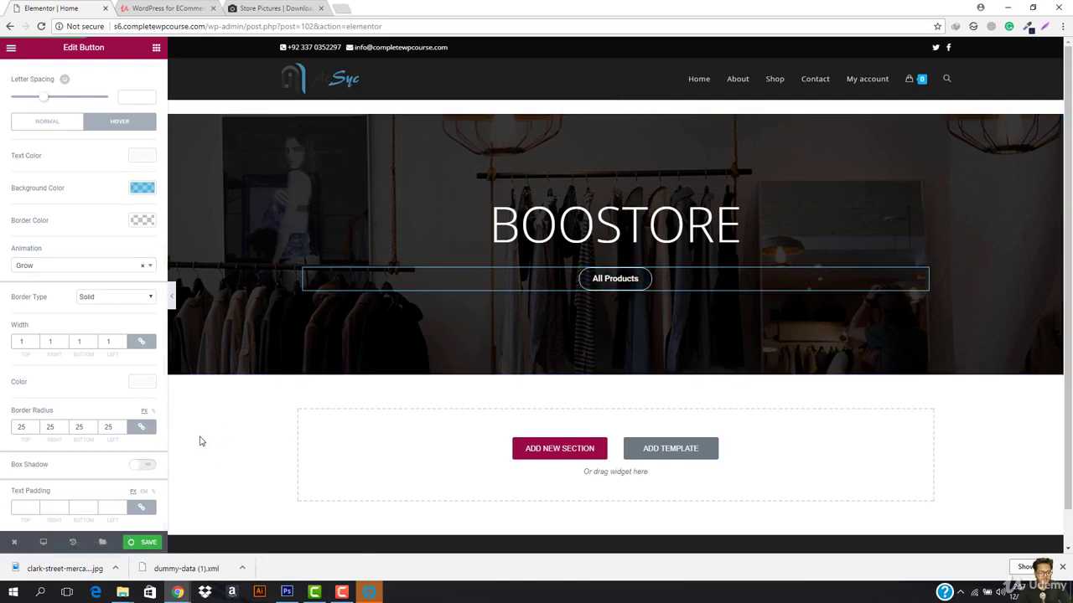
pyautogui.hotkey('ctrl', 's')
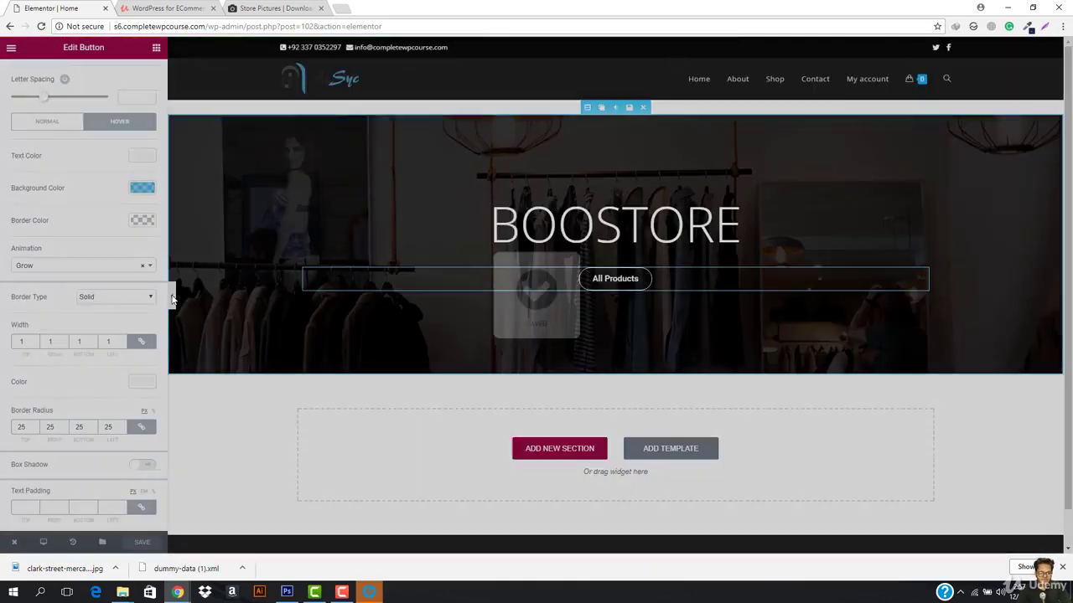
# Step: Preview the page without the editing panel and look through the full list of available widgets
pyautogui.click(171, 299)
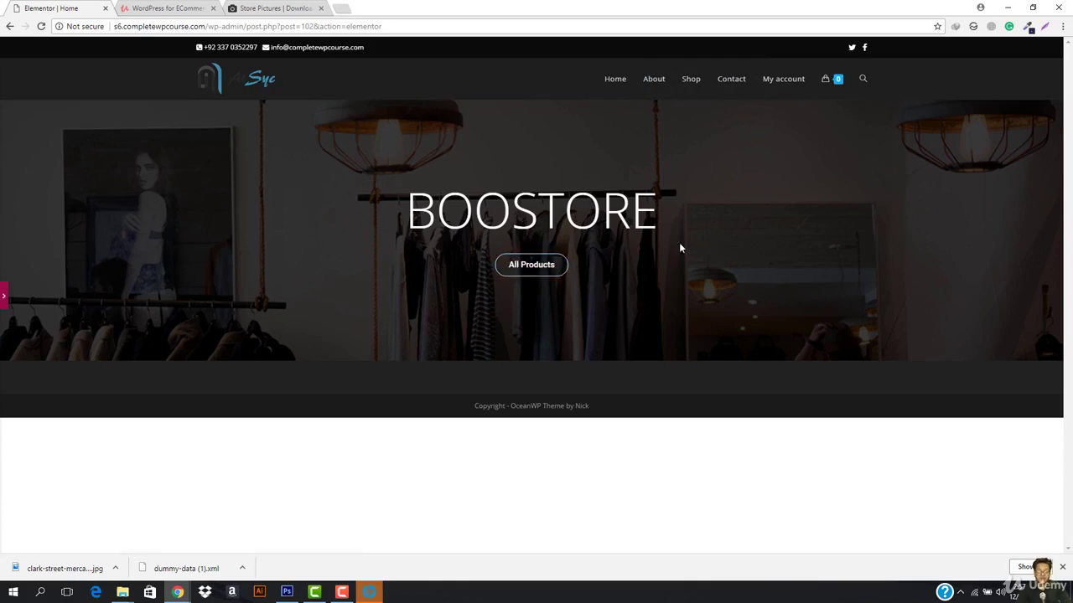
pyautogui.click(2, 292)
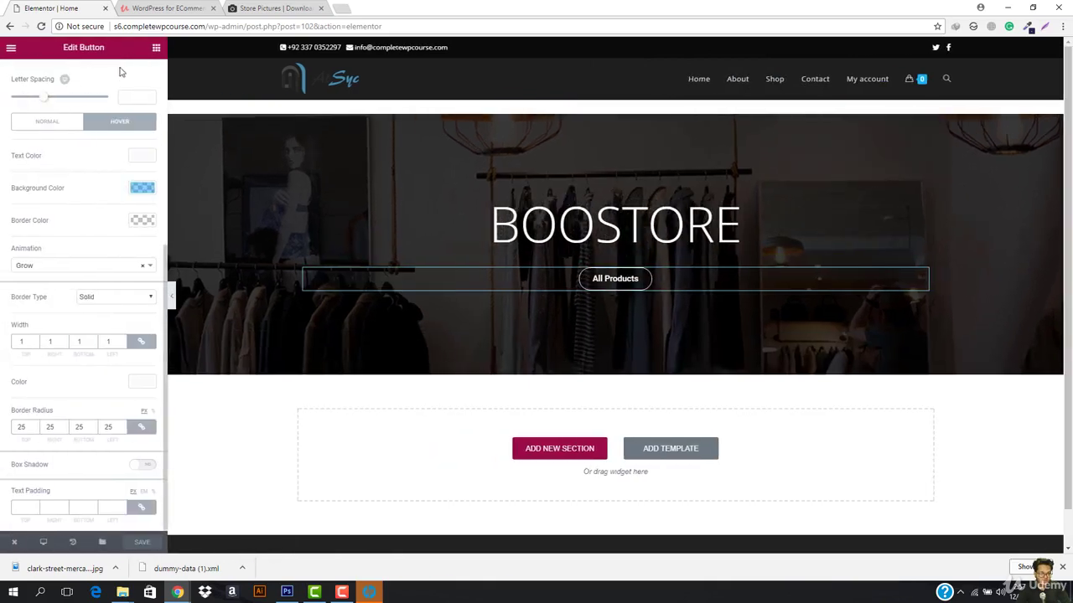
pyautogui.click(156, 48)
pyautogui.scroll(-4, 60, 256)
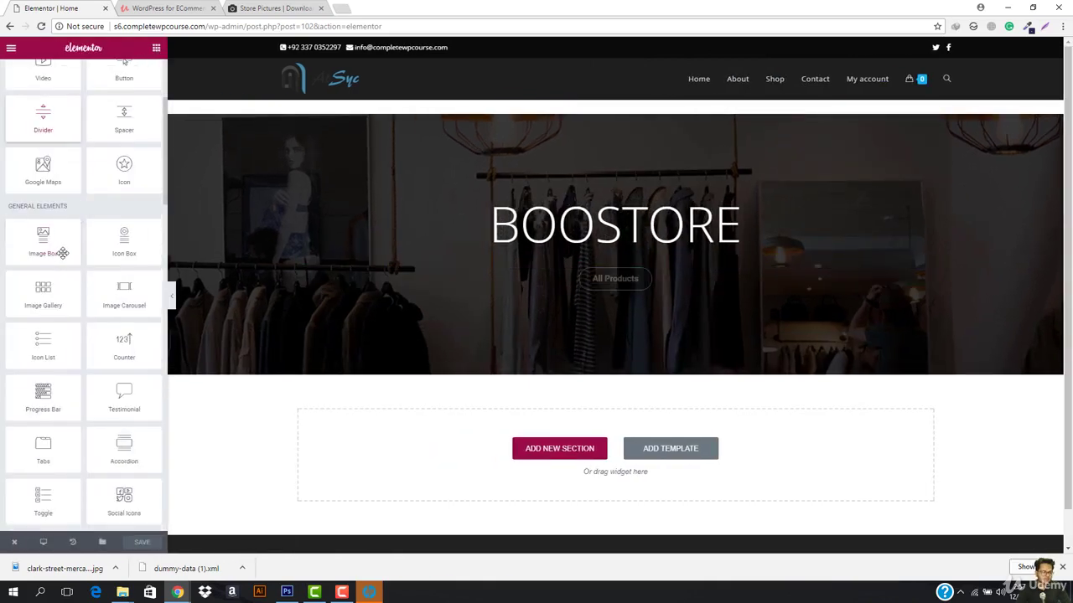
pyautogui.scroll(-10, 65, 349)
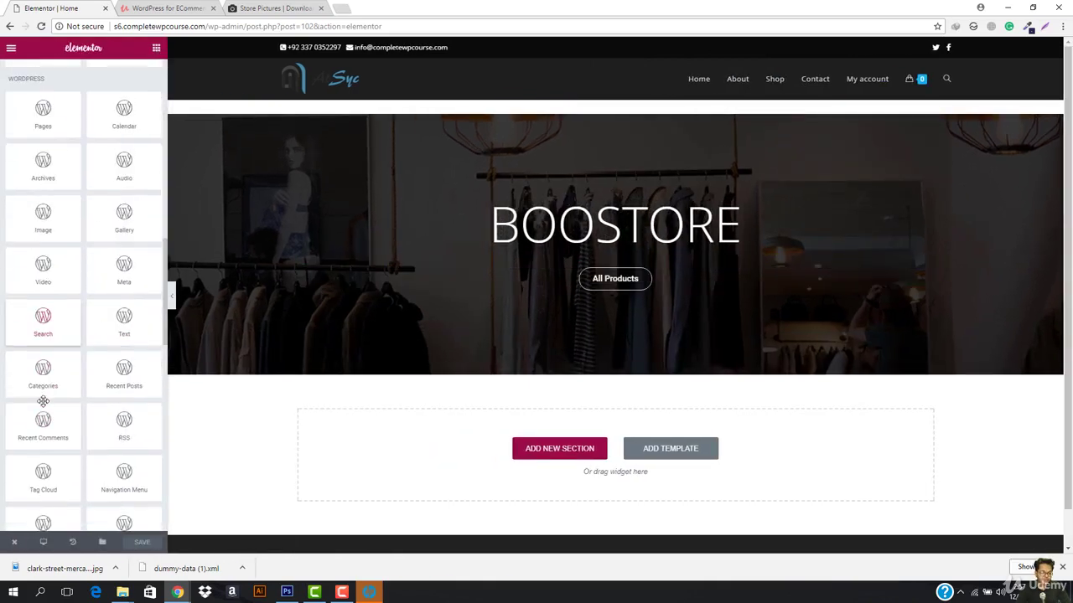
pyautogui.scroll(-8, 92, 367)
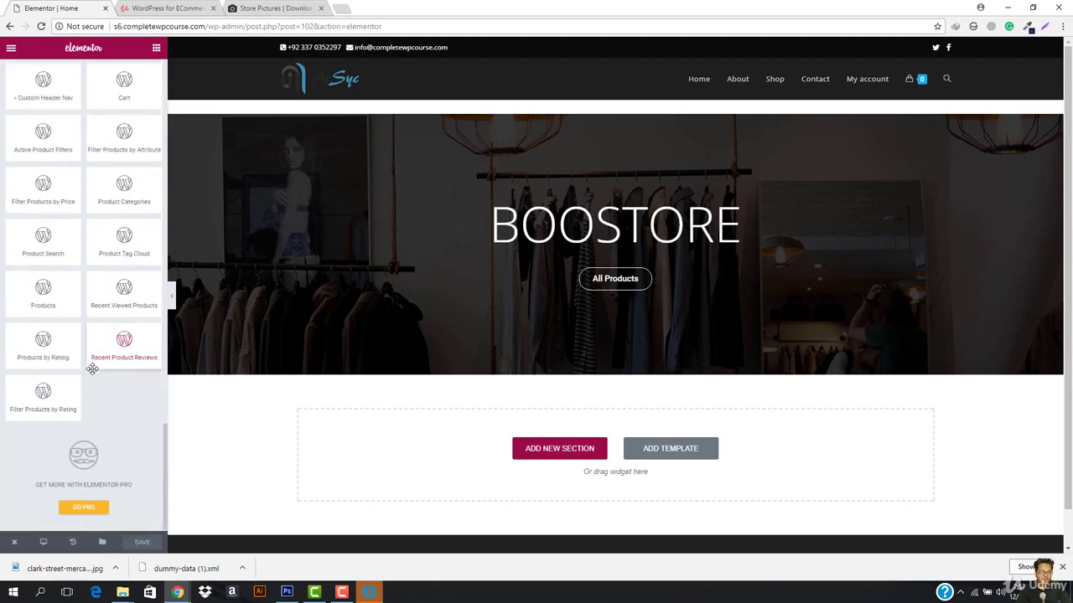
pyautogui.scroll(20, 67, 394)
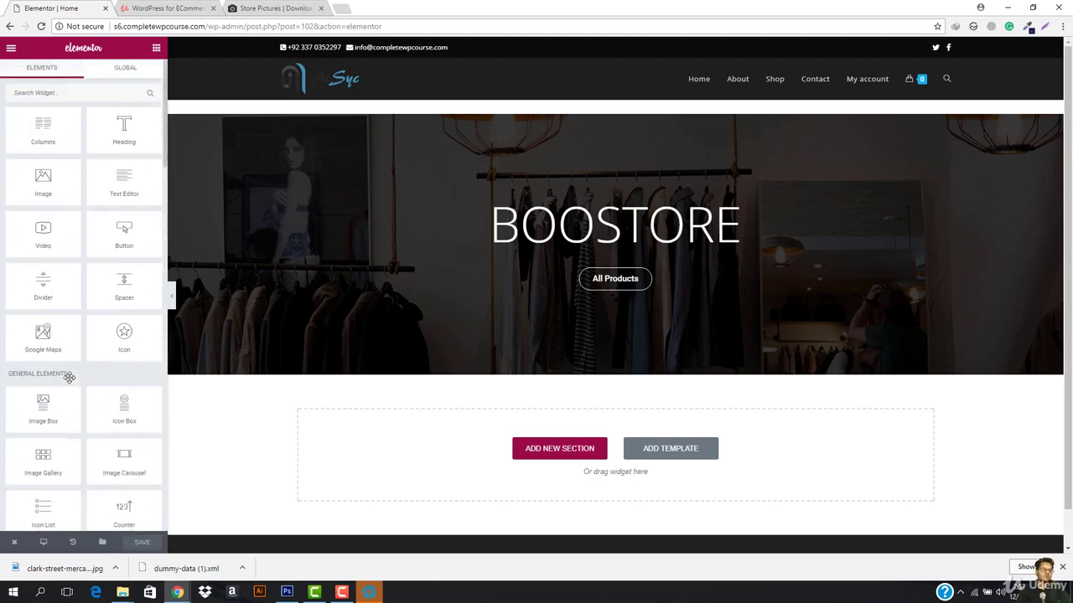